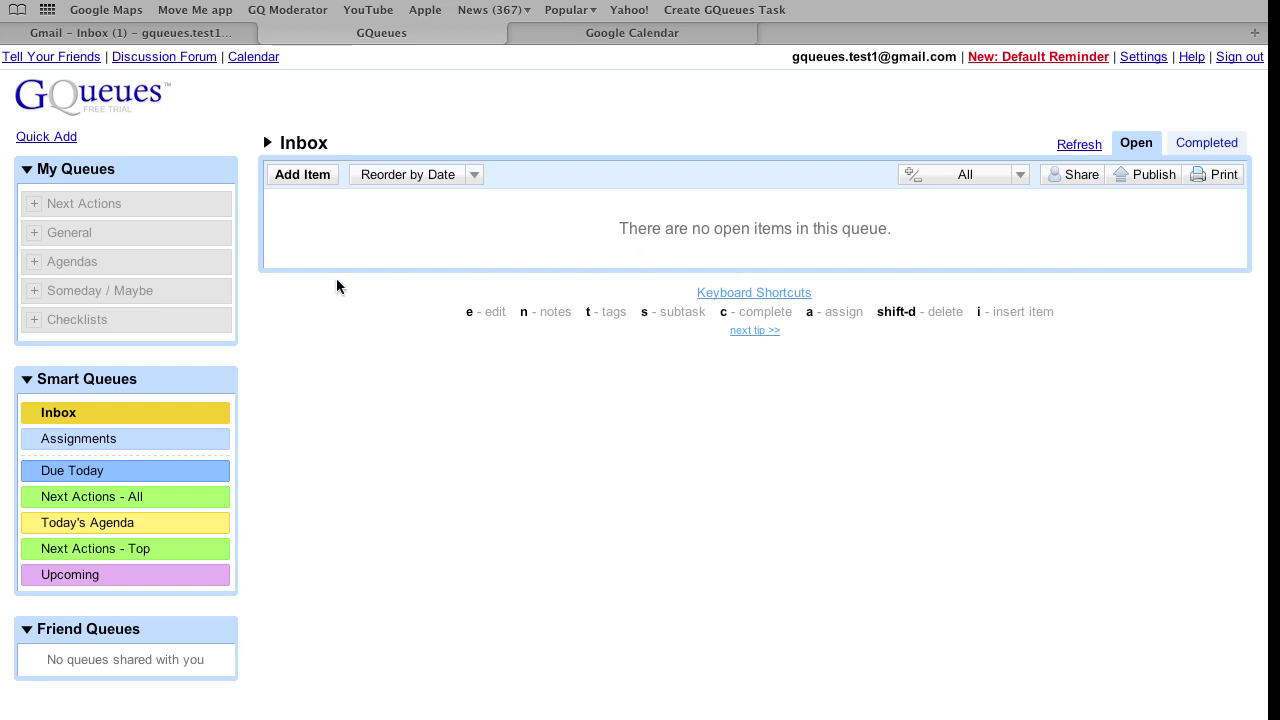
Move the Smart Queues section above the My Queues section
left_click_drag(134, 376, 163, 170)
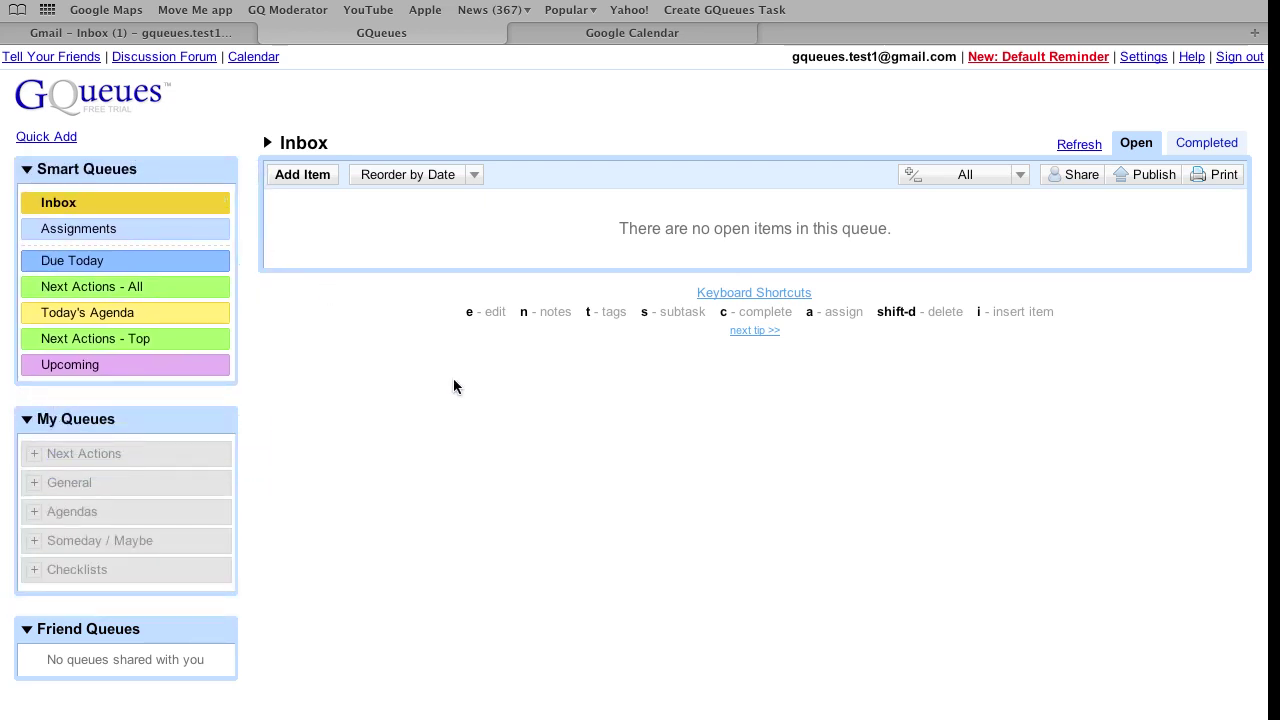
Switch to Gmail, open the "sales associate position approved" message and create a GQueues task from it in the Inbox queue
left_click(158, 36)
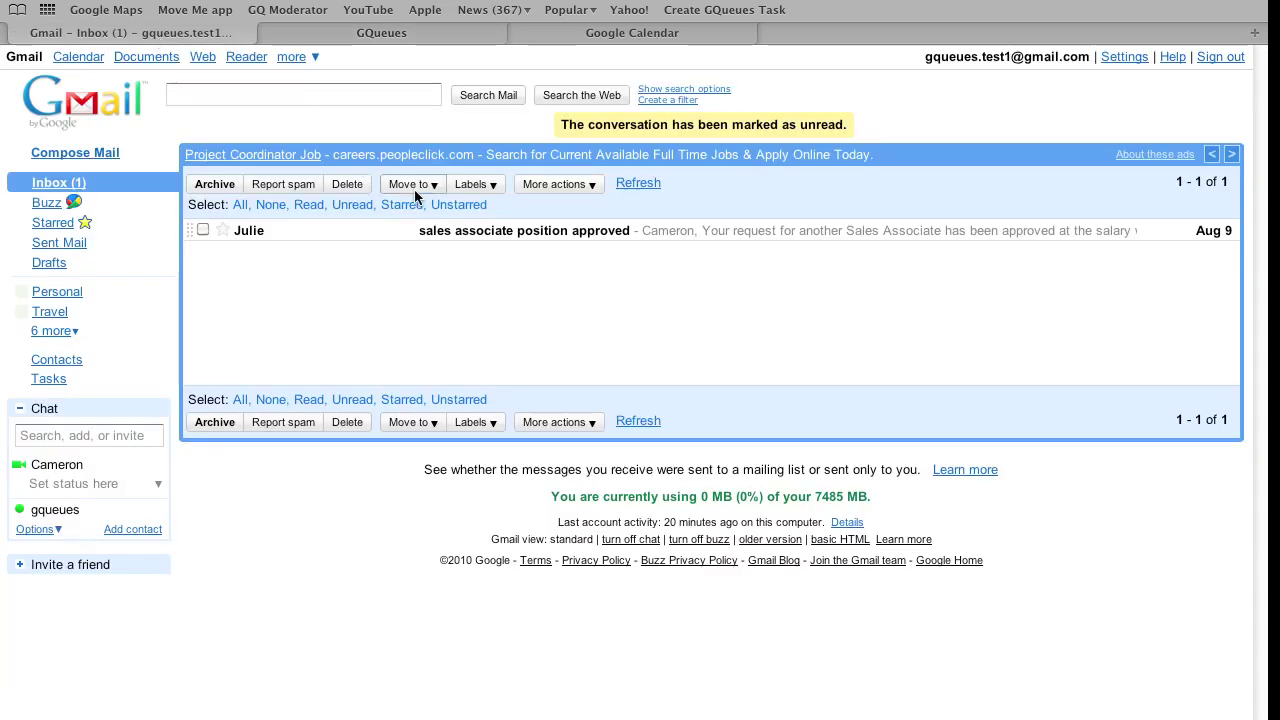
left_click(500, 230)
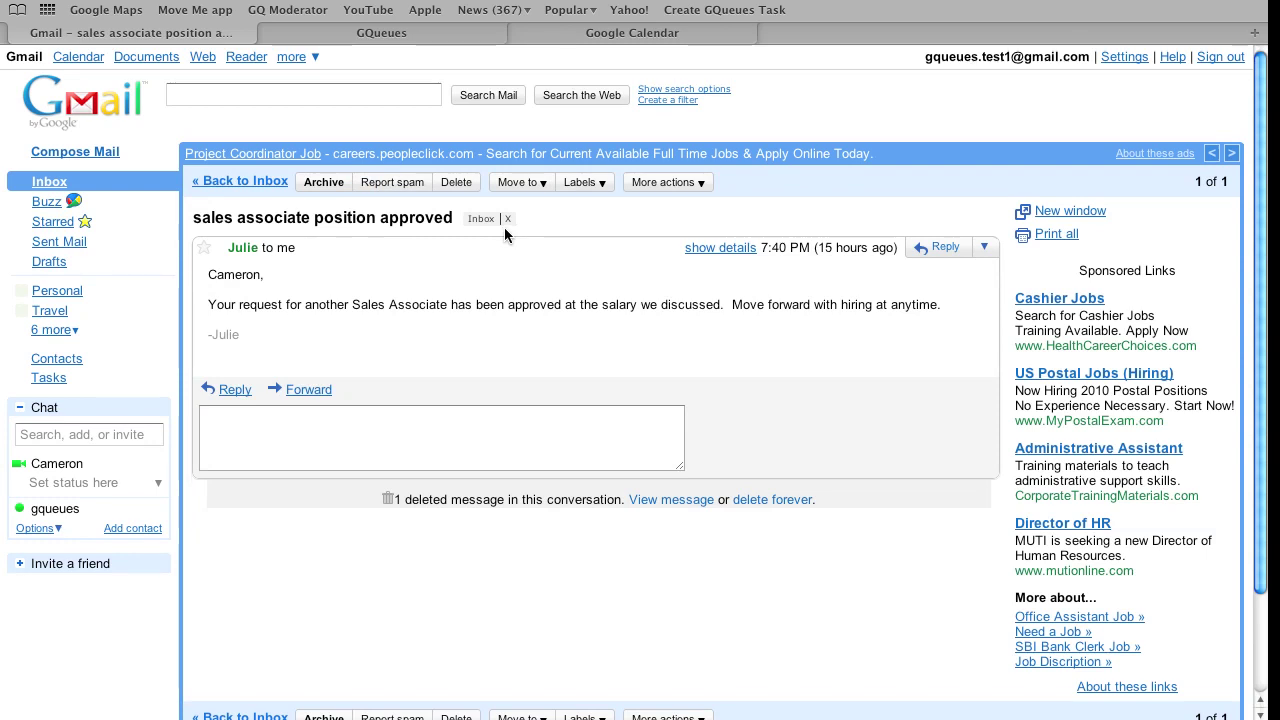
left_click(704, 12)
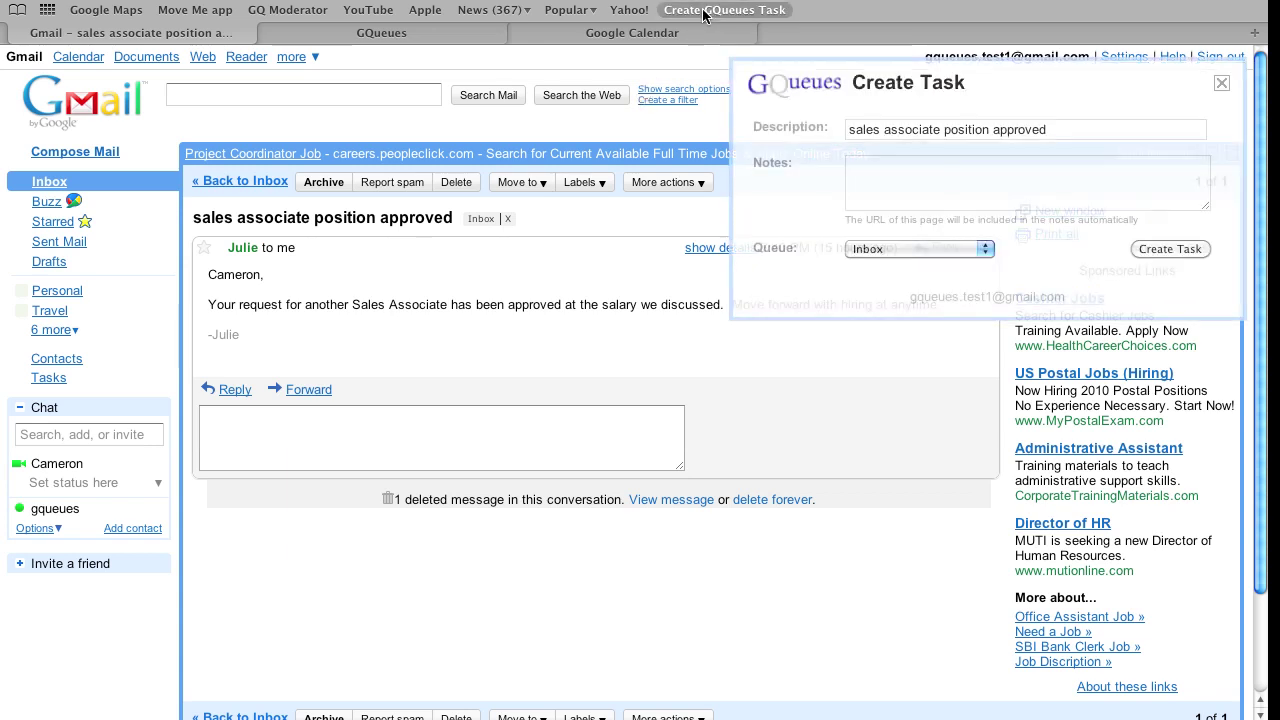
left_click(1170, 249)
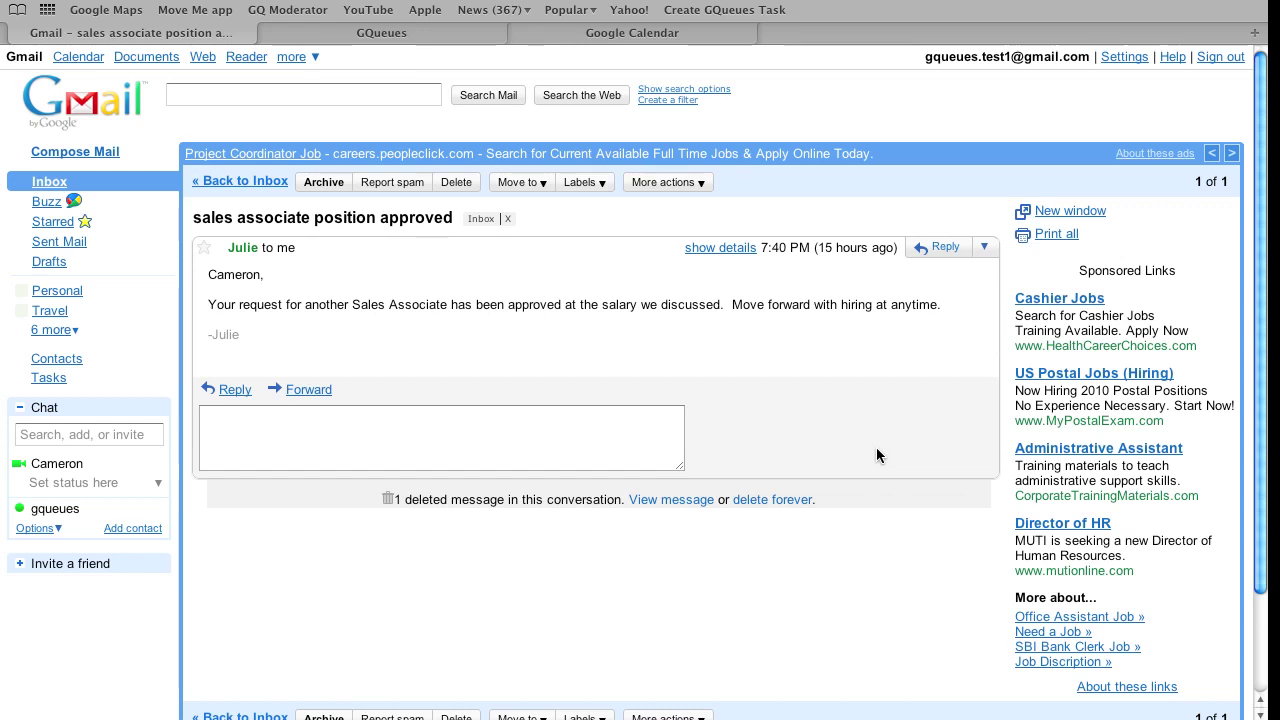
Send the gqueues chat contact two tasks as separate messages: "boston trip reimbusements" and "pick up dry cleaning"
left_click(88, 509)
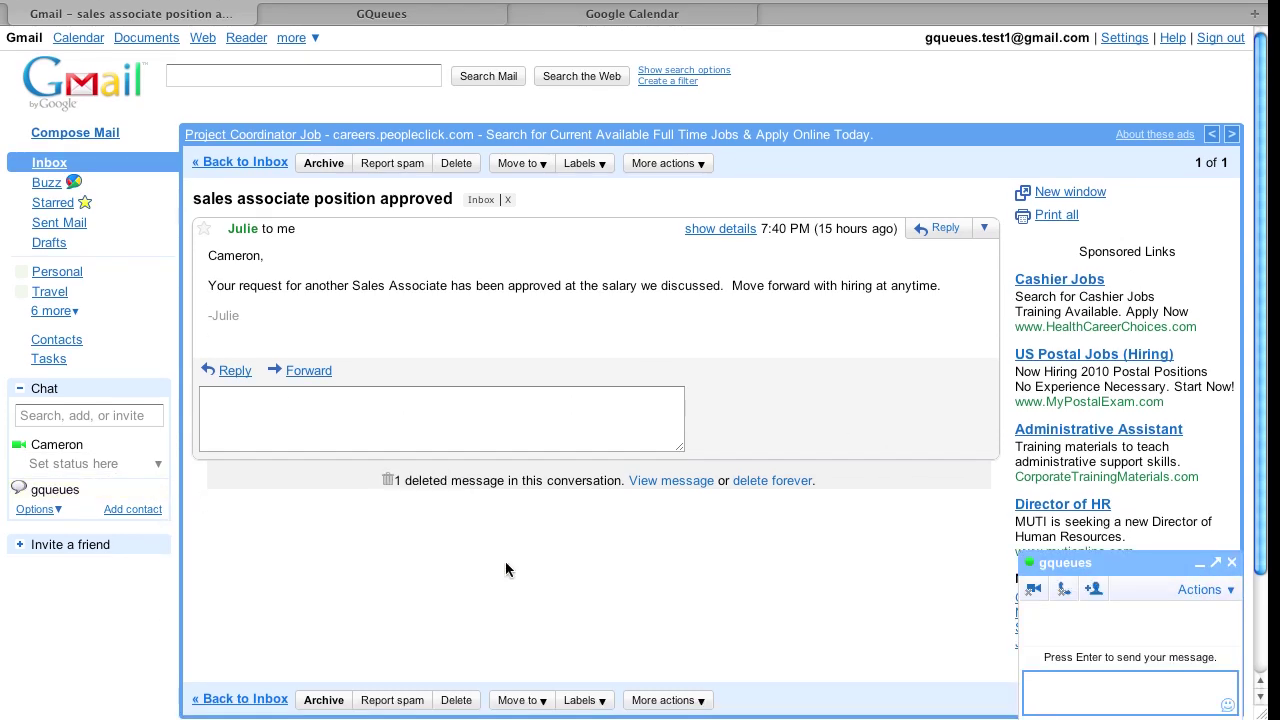
type("boston trip reimb")
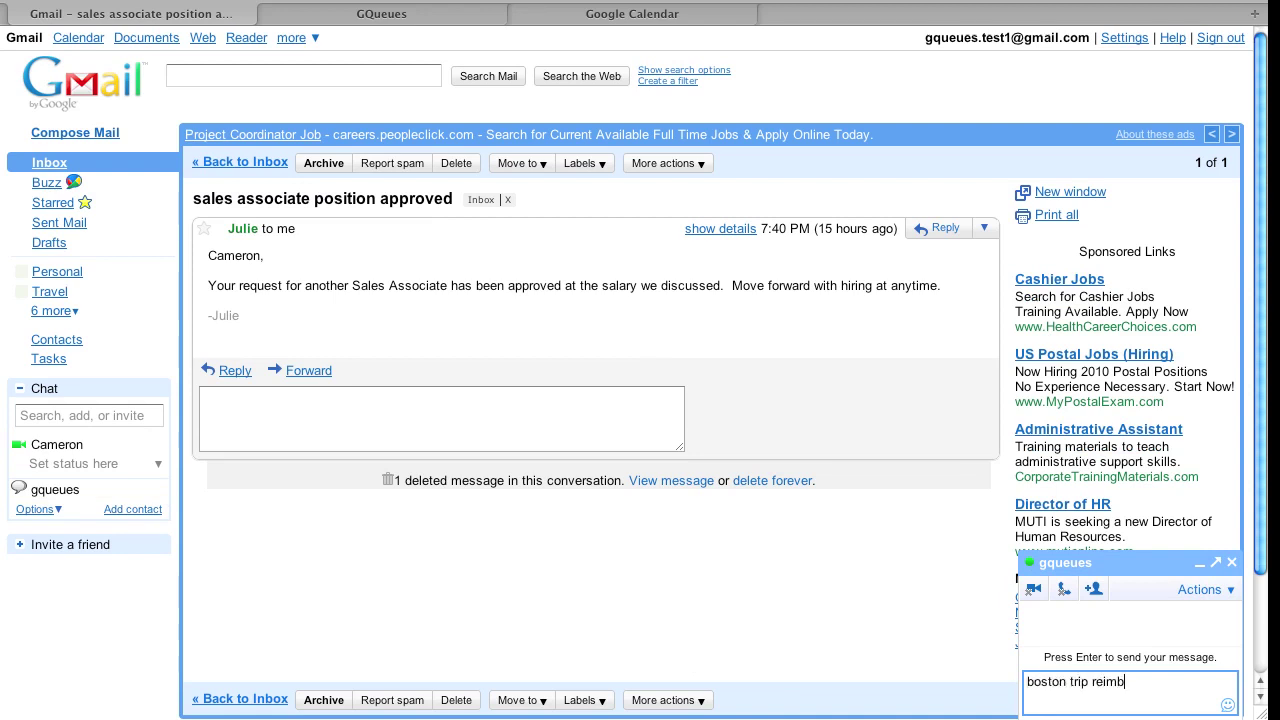
type("usements")
key("Return")
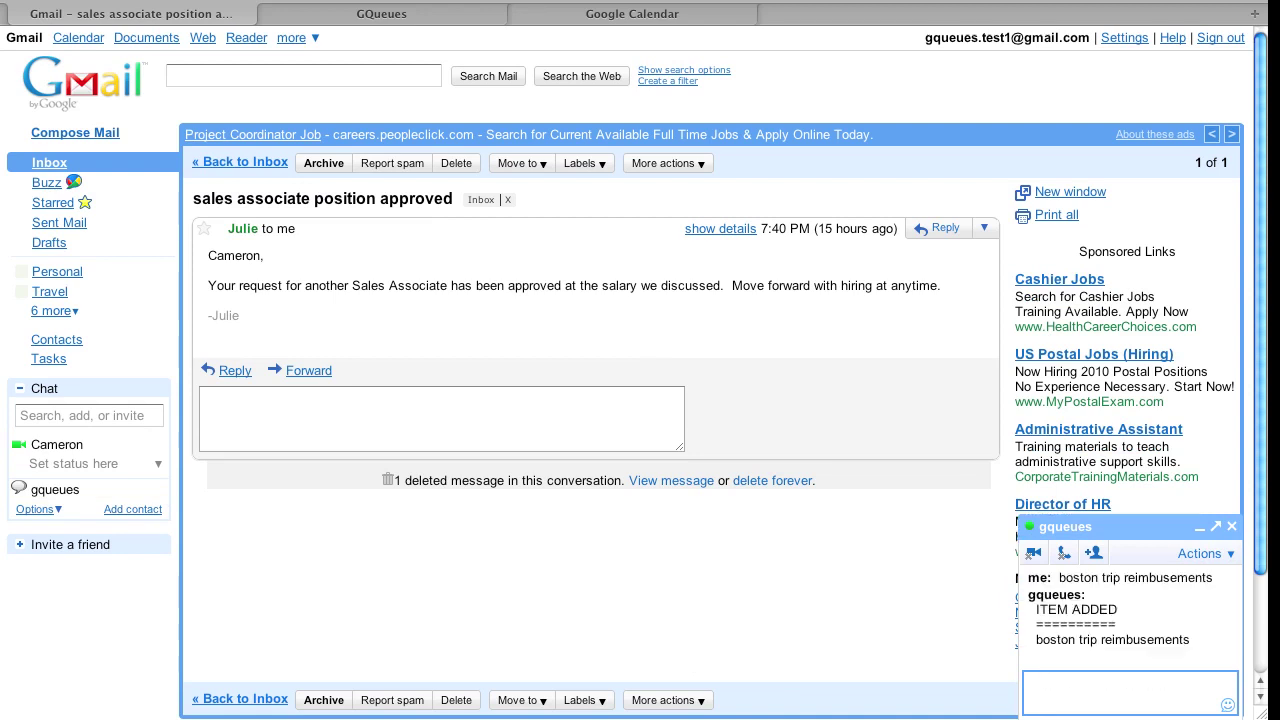
type("pick up dry cleaning")
key("Return")
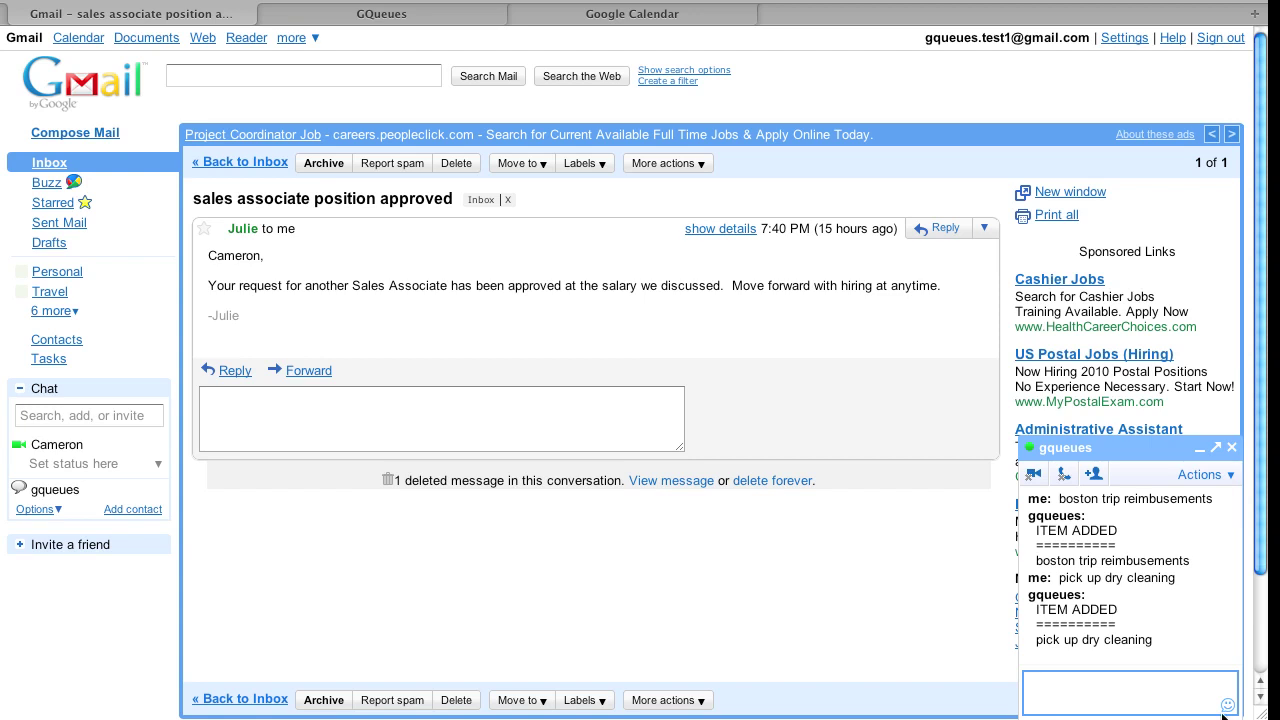
Switch to GQueues and use Quick Add to enter the task "get symphony tickets" in the Inbox queue
left_click(374, 12)
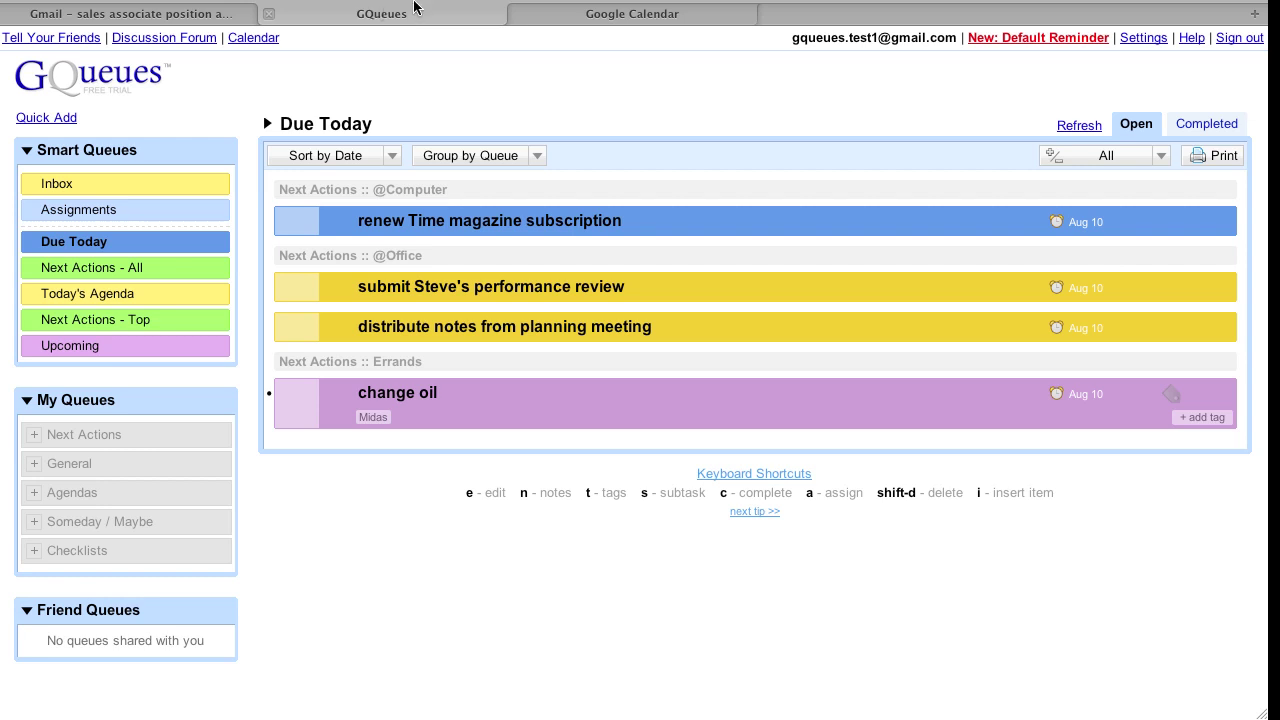
left_click(48, 117)
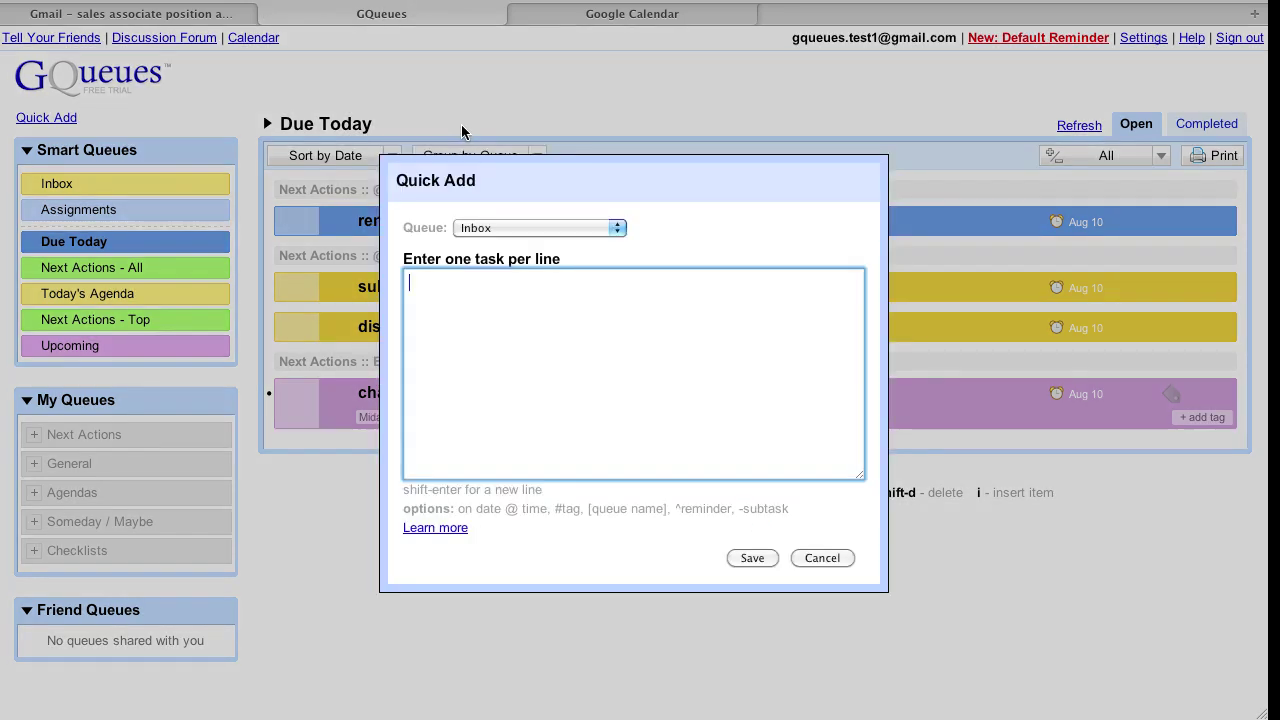
type("get symphony tickets")
key("Return")
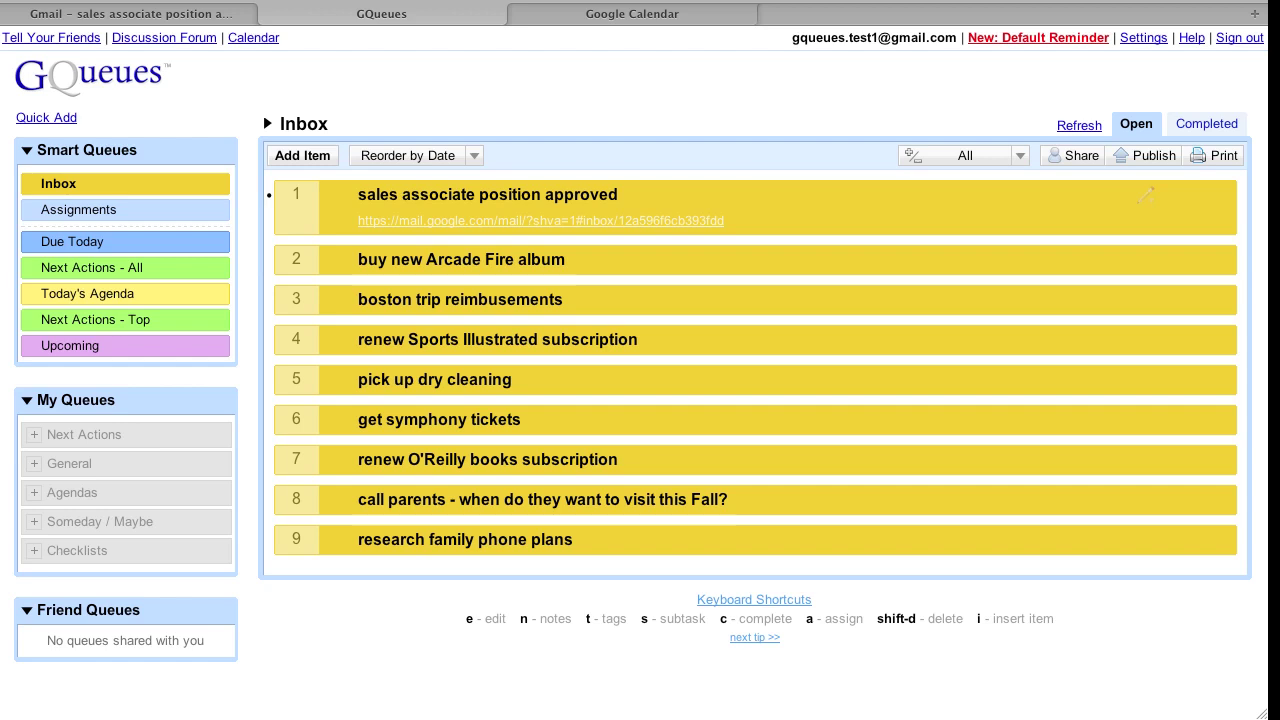
Rename the Inbox item "sales associate position approved" as "hire new sales associate"
left_click(698, 190)
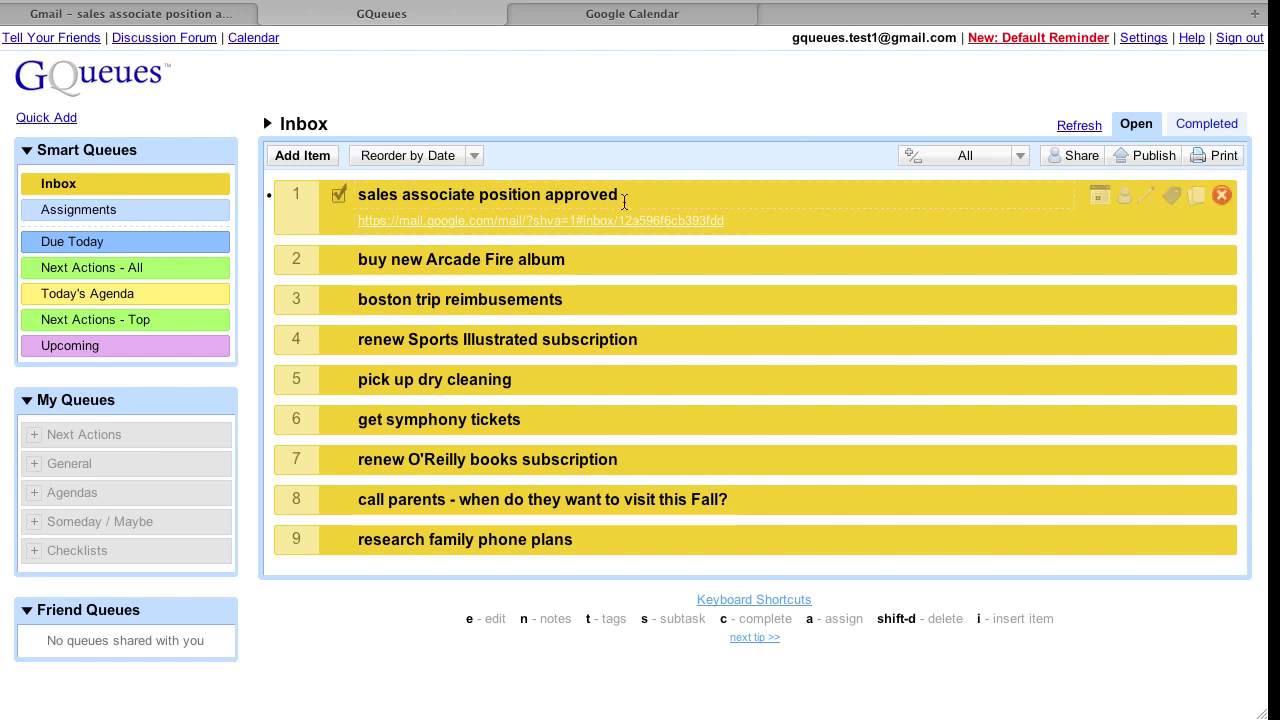
left_click_drag(645, 194, 356, 192)
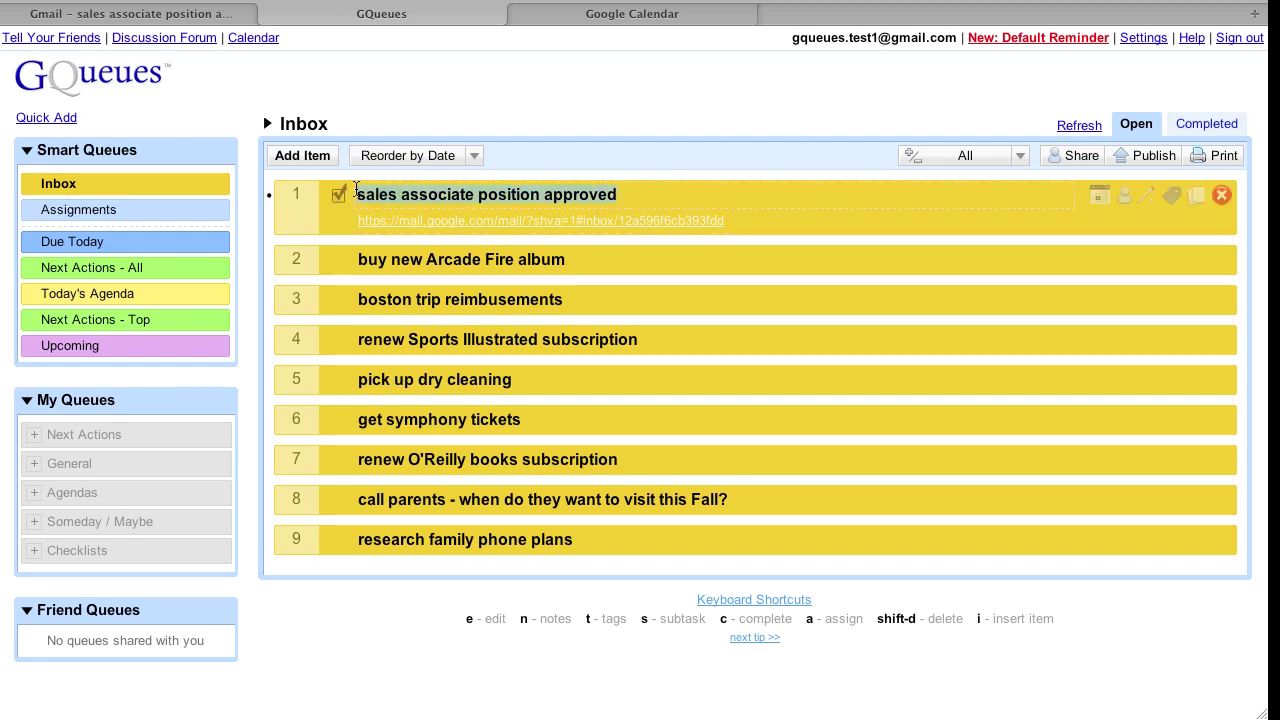
type("hire new sal")
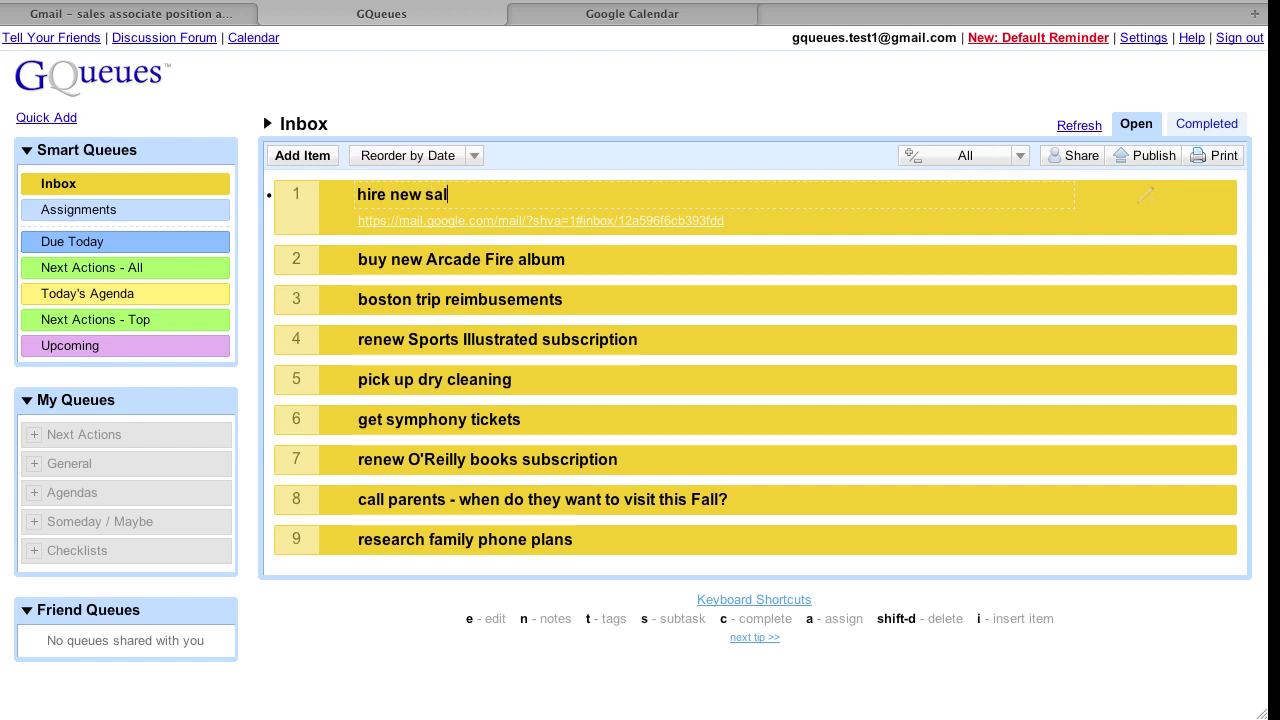
type("es associate")
key("Return")
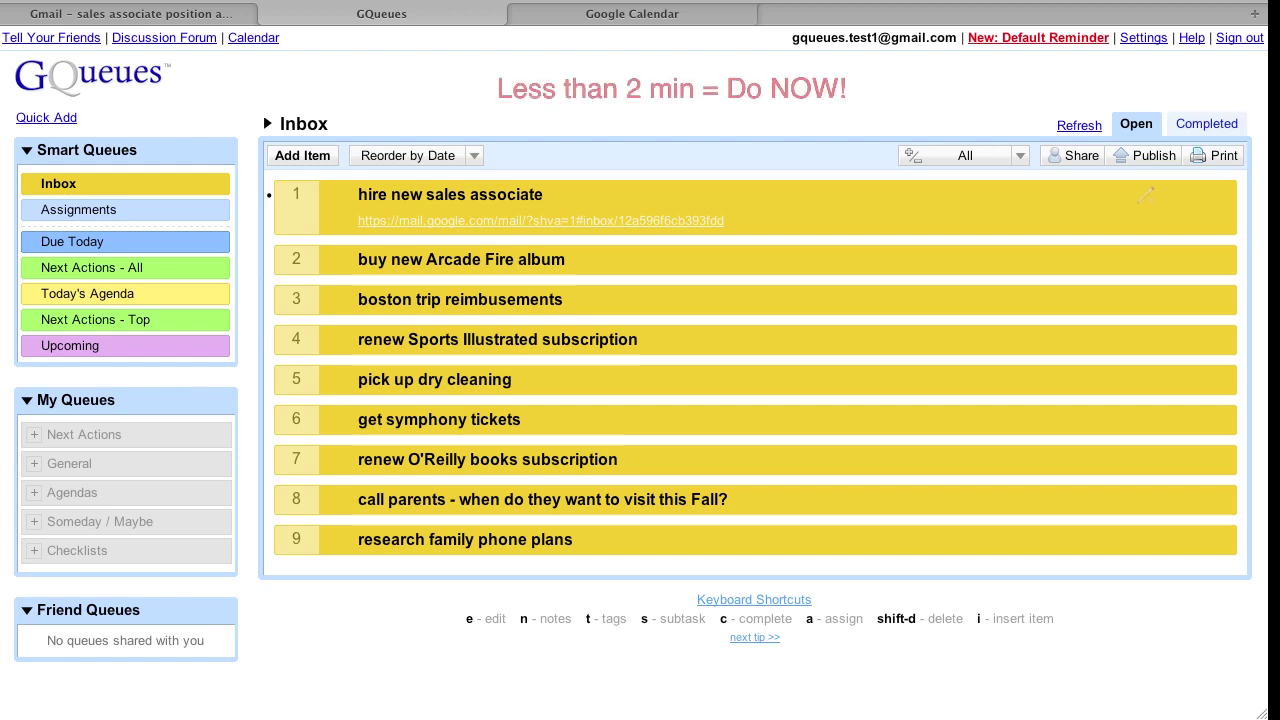
Mark the Inbox item "buy new Arcade Fire album" as complete
mouse_move(600, 268)
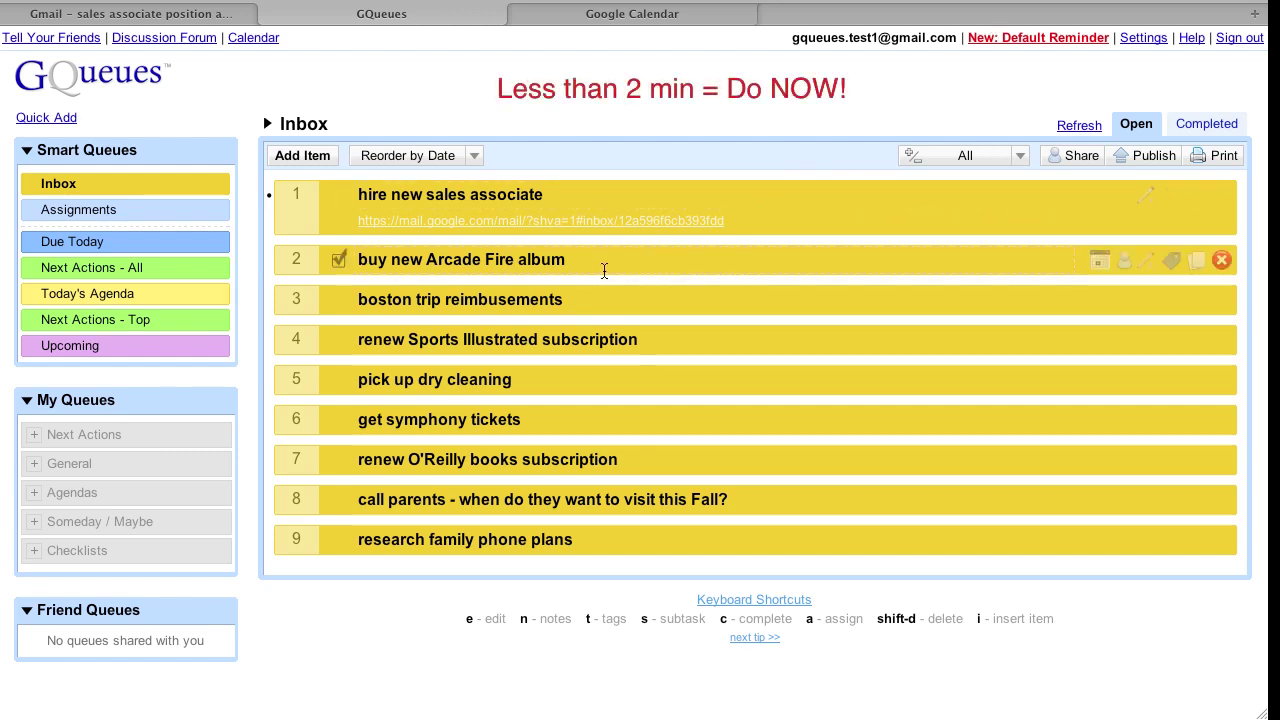
left_click(340, 259)
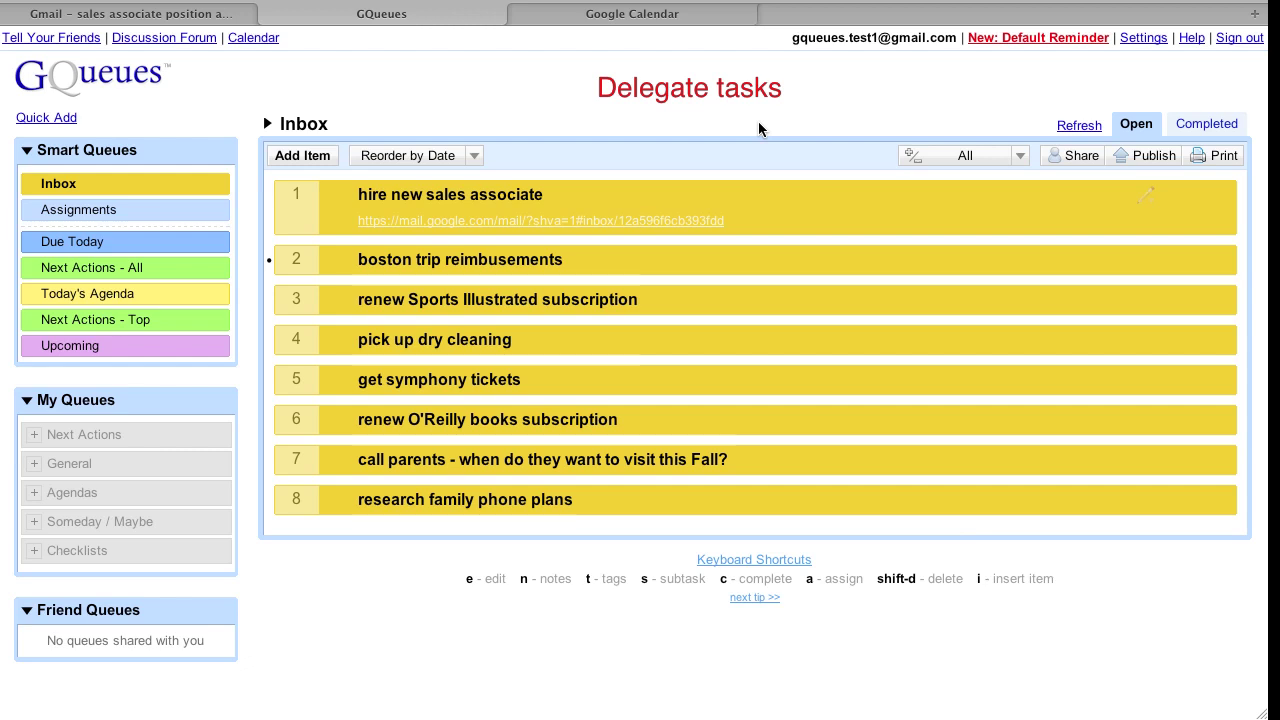
Assign "boston trip reimbusements" to the assistant's e-mail contact and move it to the Waiting For queue under General
type("a")
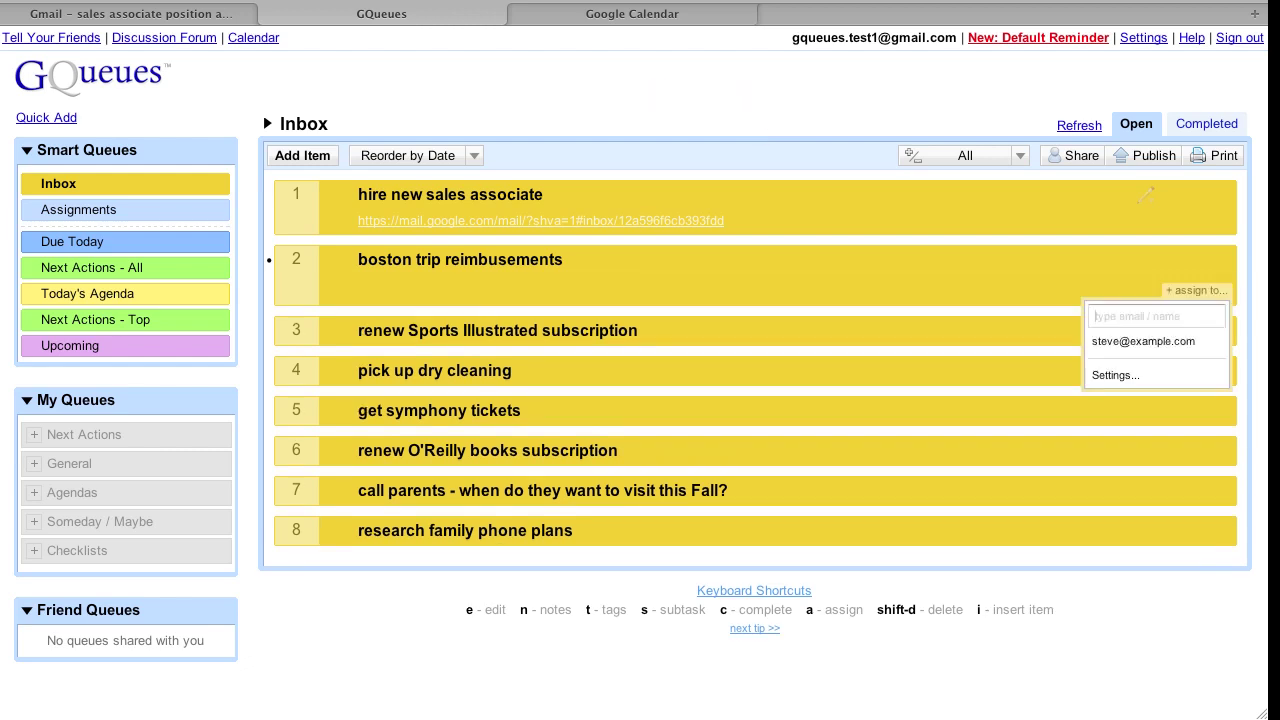
type("ste")
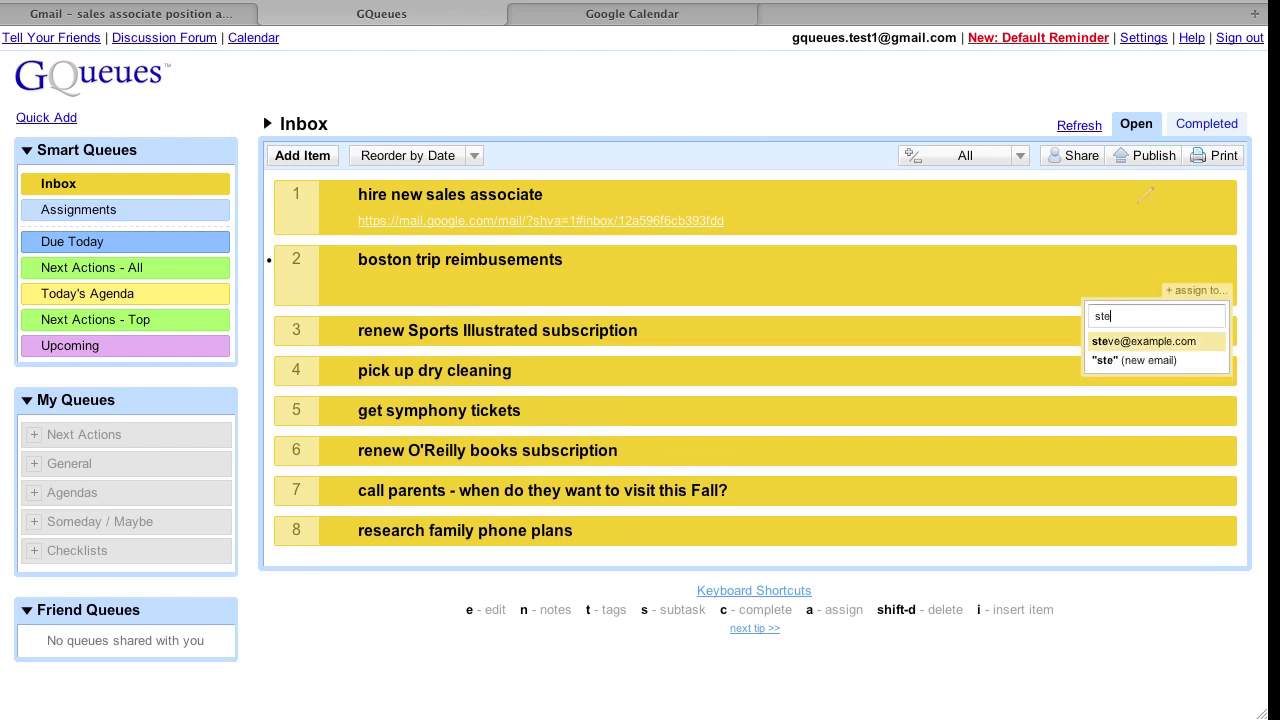
key("Return")
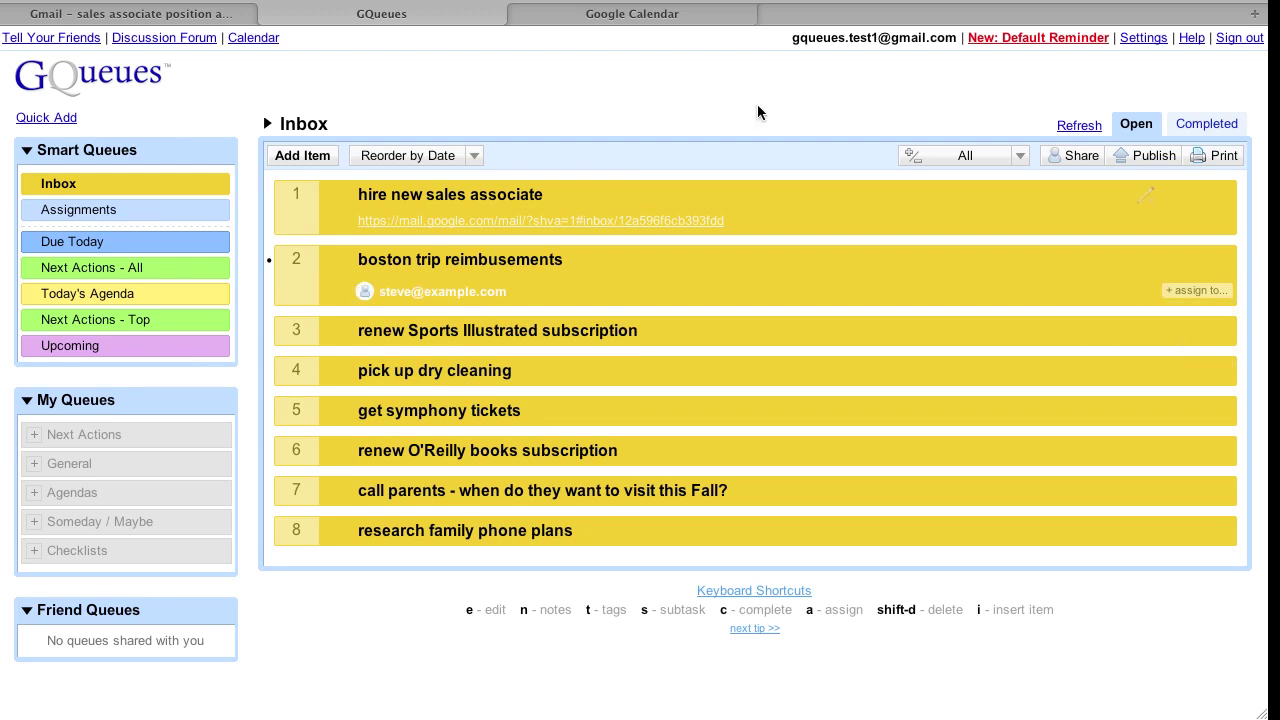
left_click(34, 463)
mouse_move(293, 266)
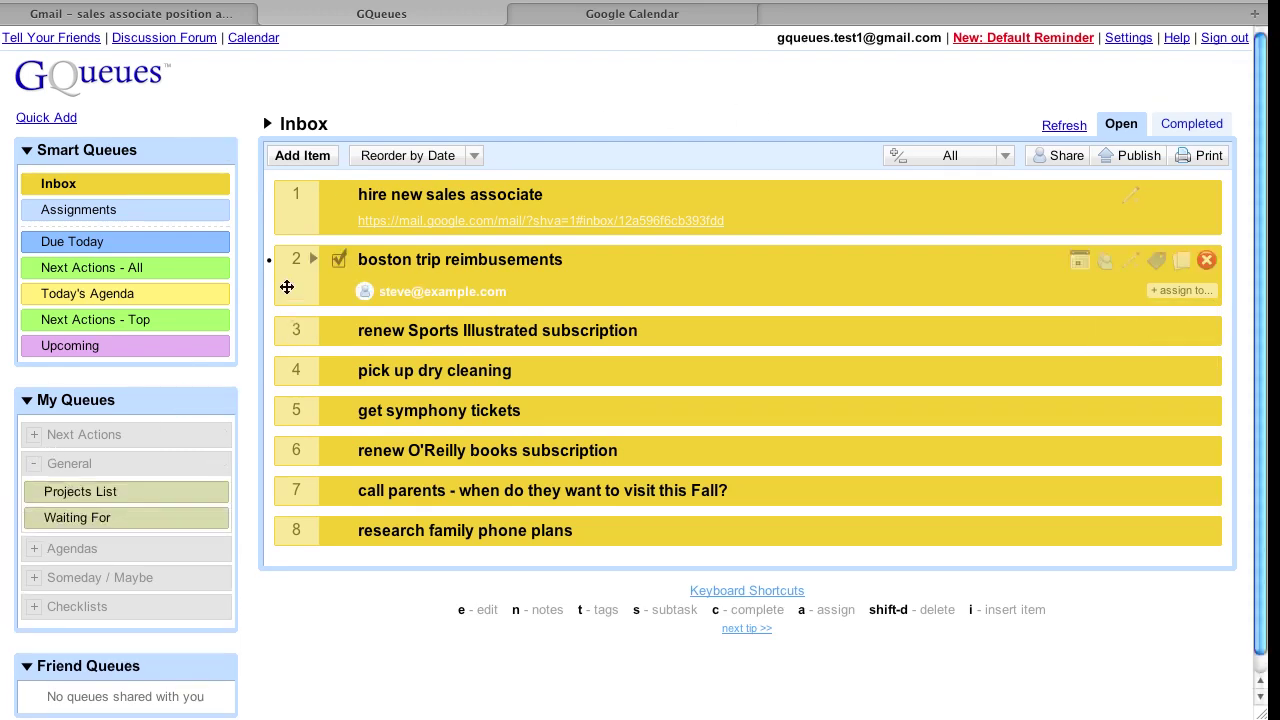
left_click_drag(295, 264, 139, 527)
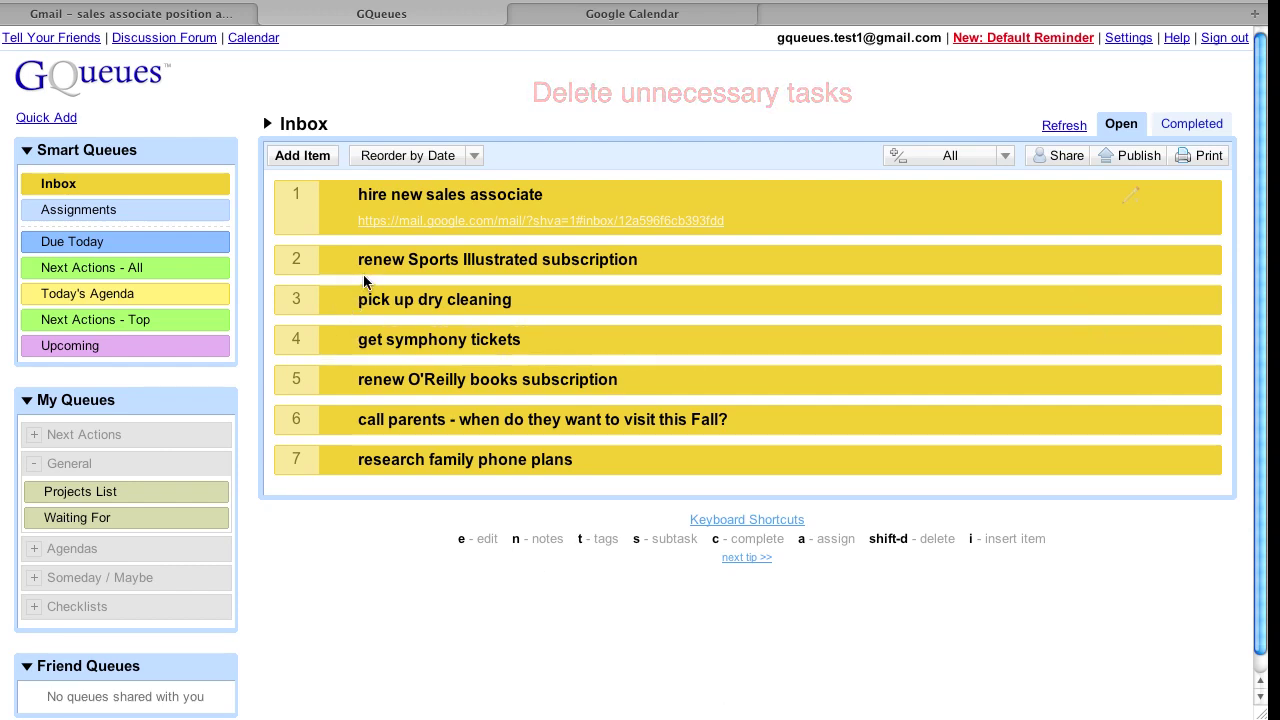
Delete the "renew Sports Illustrated subscription" item from the Inbox
left_click(1206, 260)
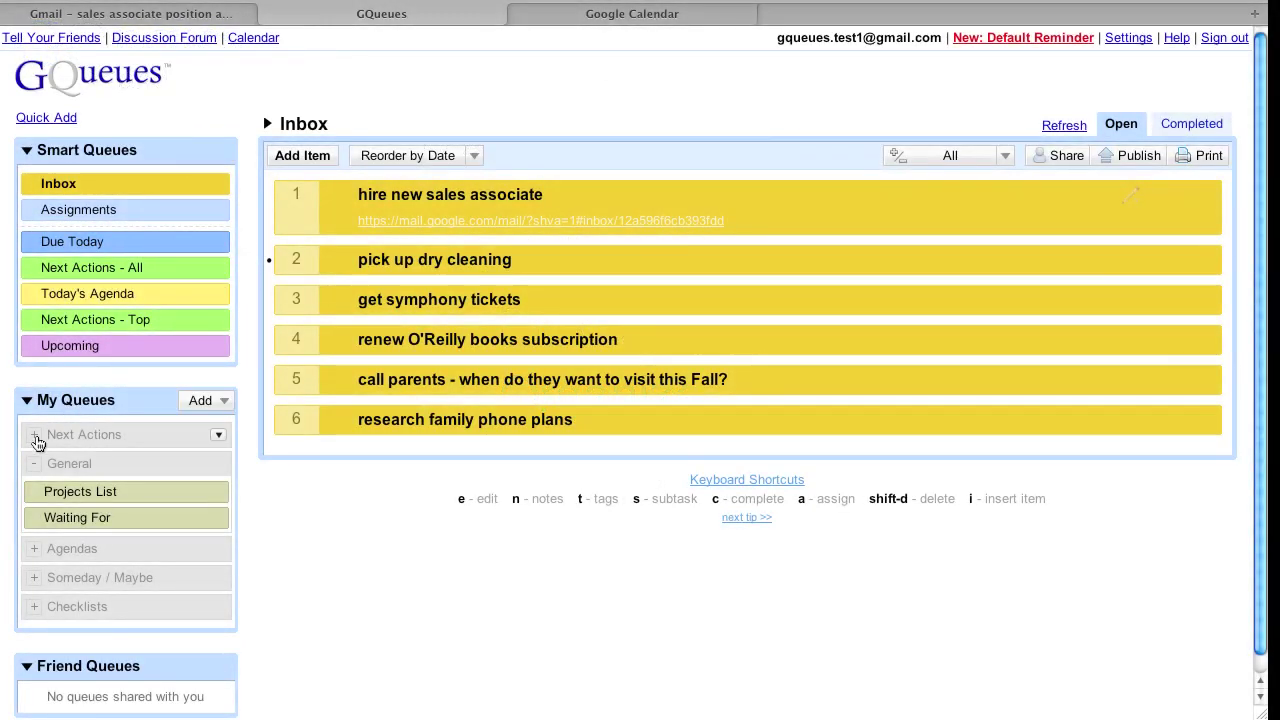
Expand the Next Actions, Agendas, Someday / Maybe and Checklists categories in My Queues and review the queues in each
left_click(35, 438)
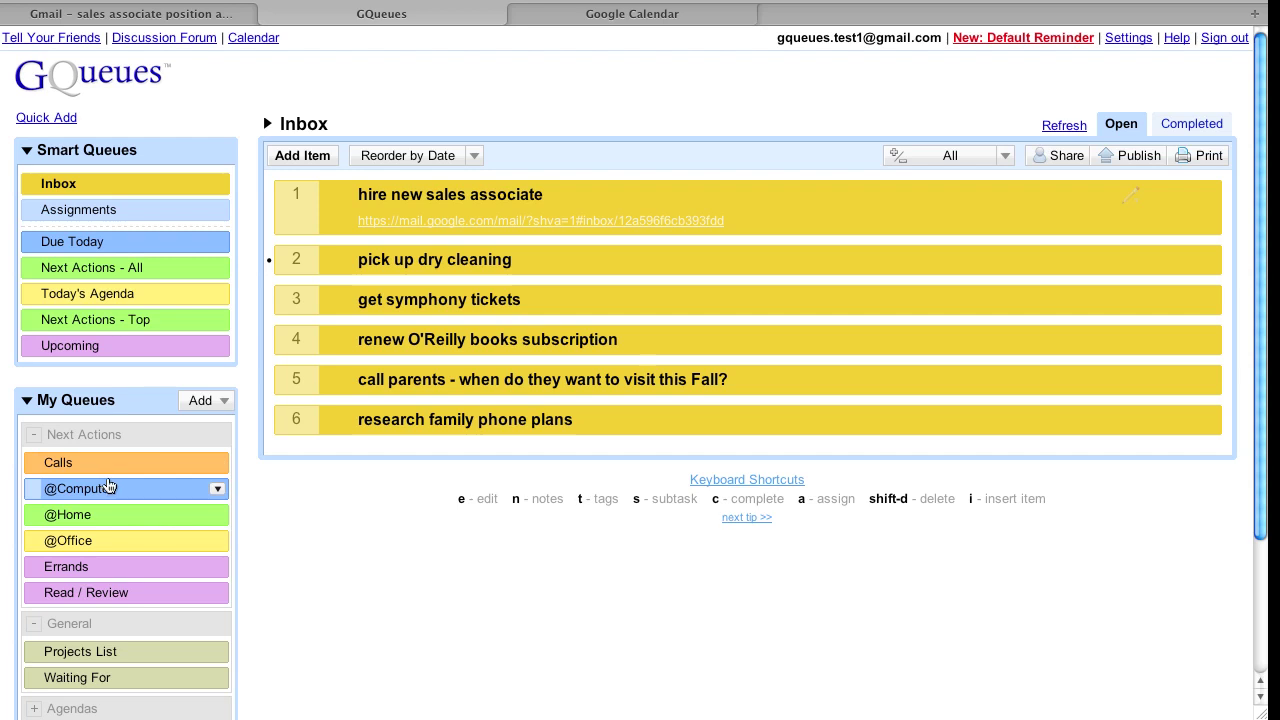
scroll(115, 482, "down", 1)
scroll(115, 482, "down", 3)
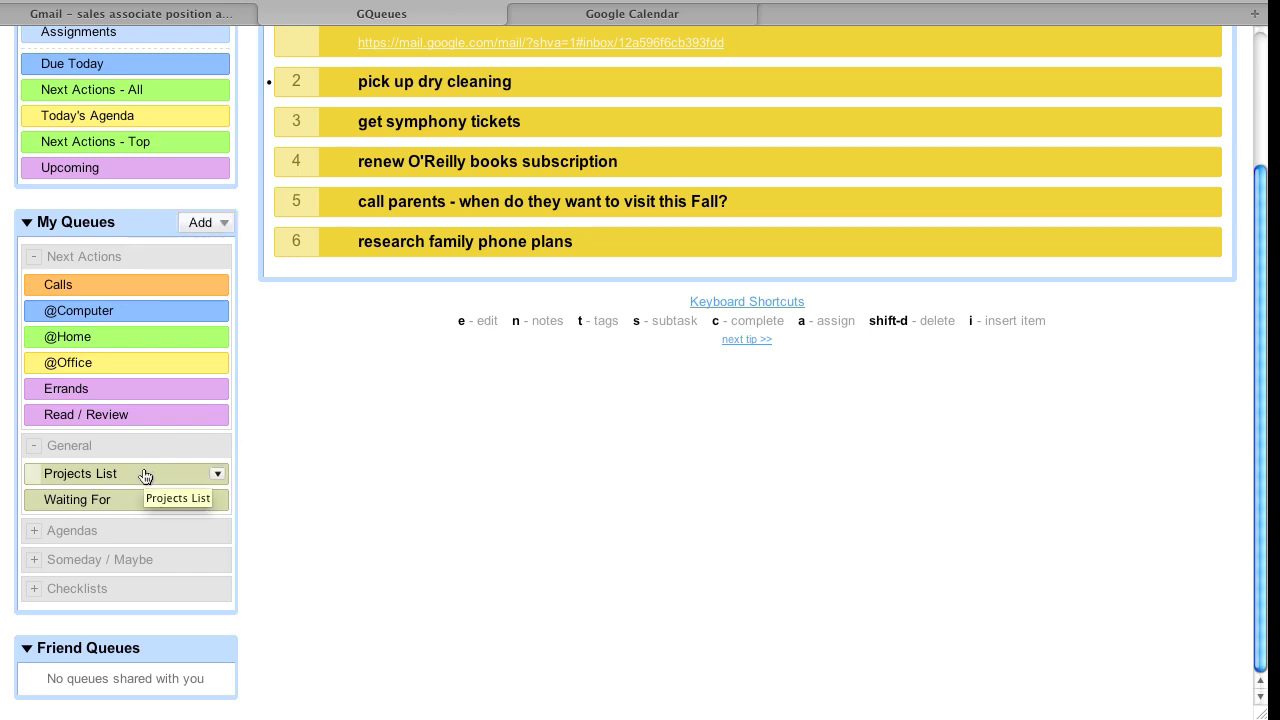
left_click(34, 530)
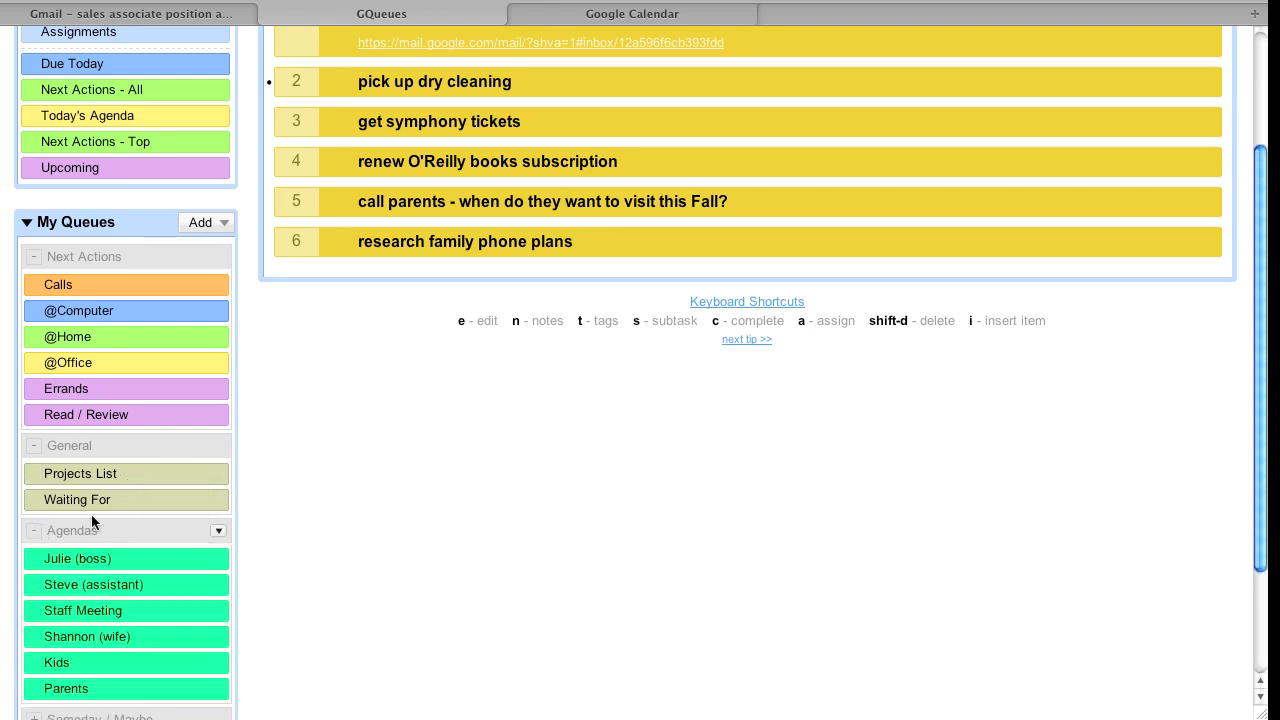
scroll(290, 468, "down", 4)
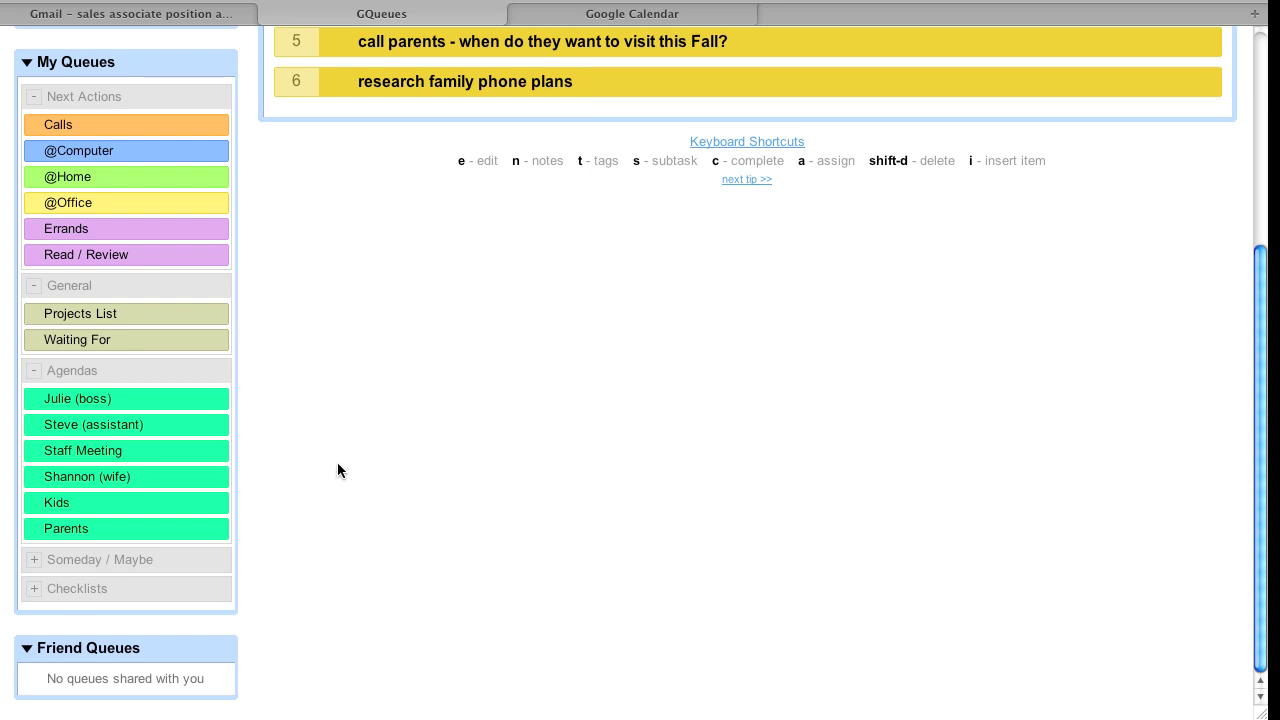
left_click(36, 561)
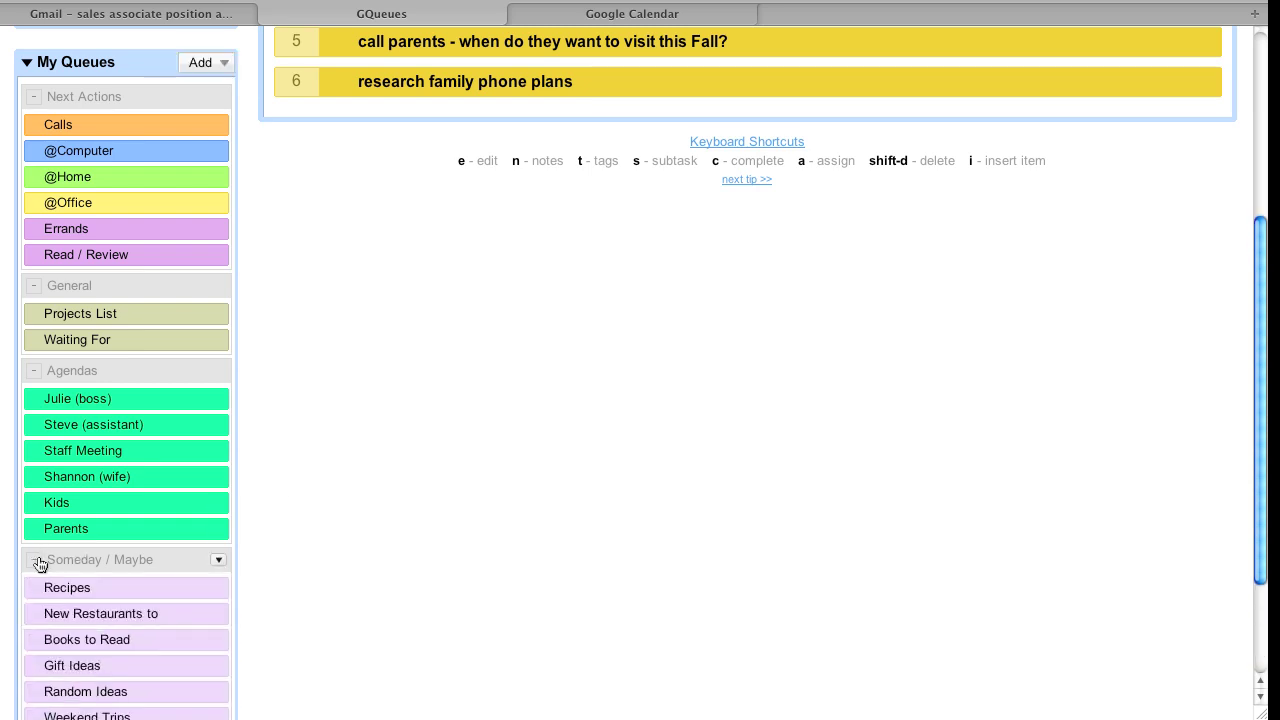
scroll(443, 506, "down", 3)
scroll(441, 508, "down", 1)
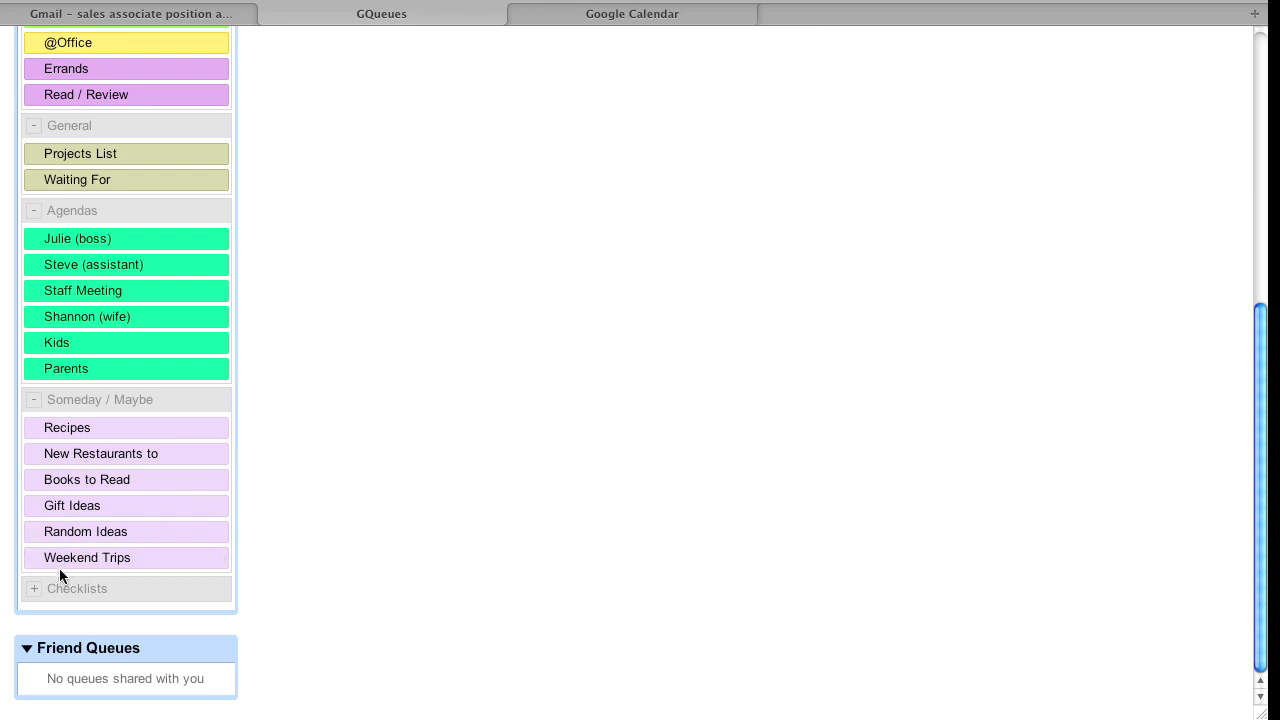
left_click(33, 589)
scroll(446, 500, "down", 3)
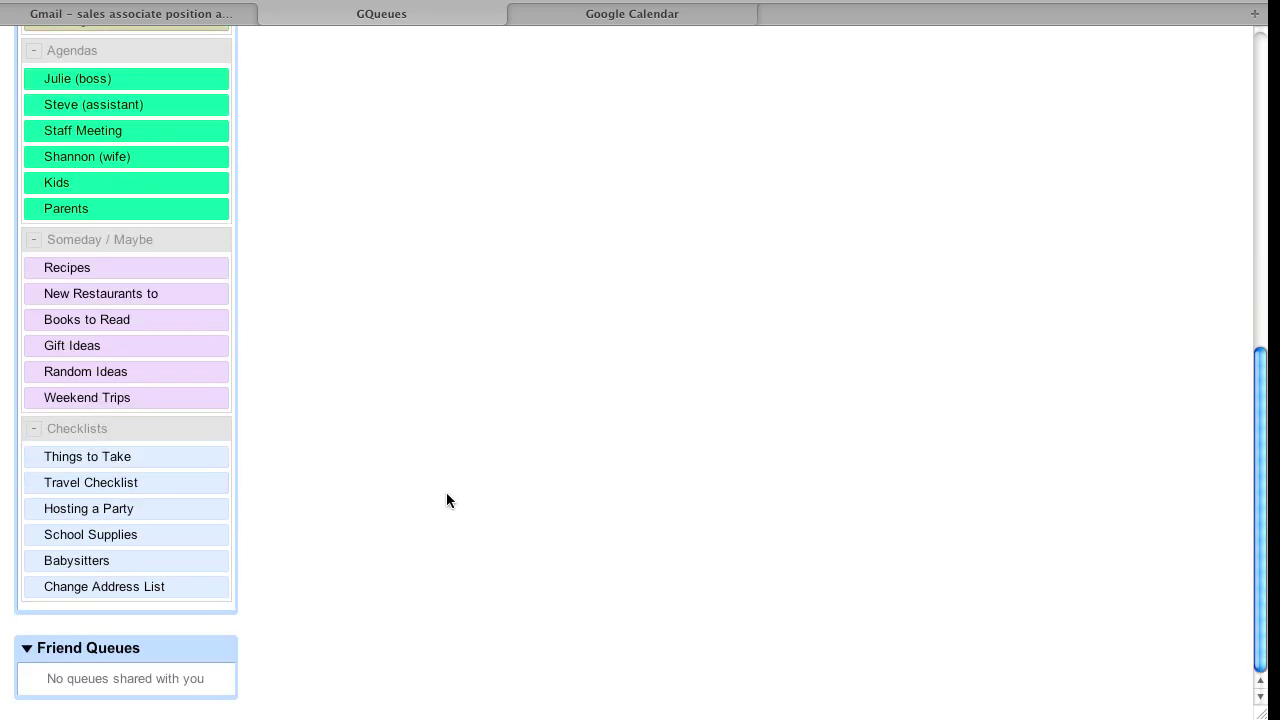
scroll(448, 498, "up", 12)
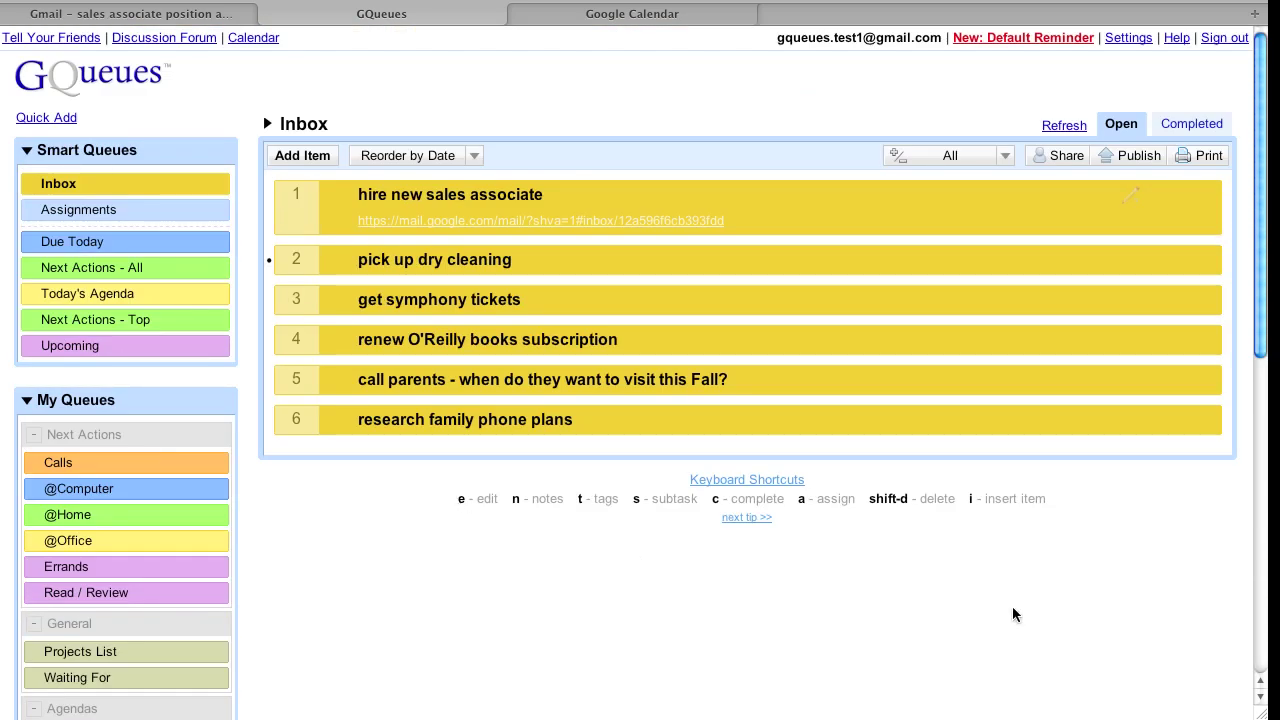
Move "hire new sales associate" from the Inbox to Projects List, and "pick up dry cleaning" to Errands
key("j")
key("j")
key("j")
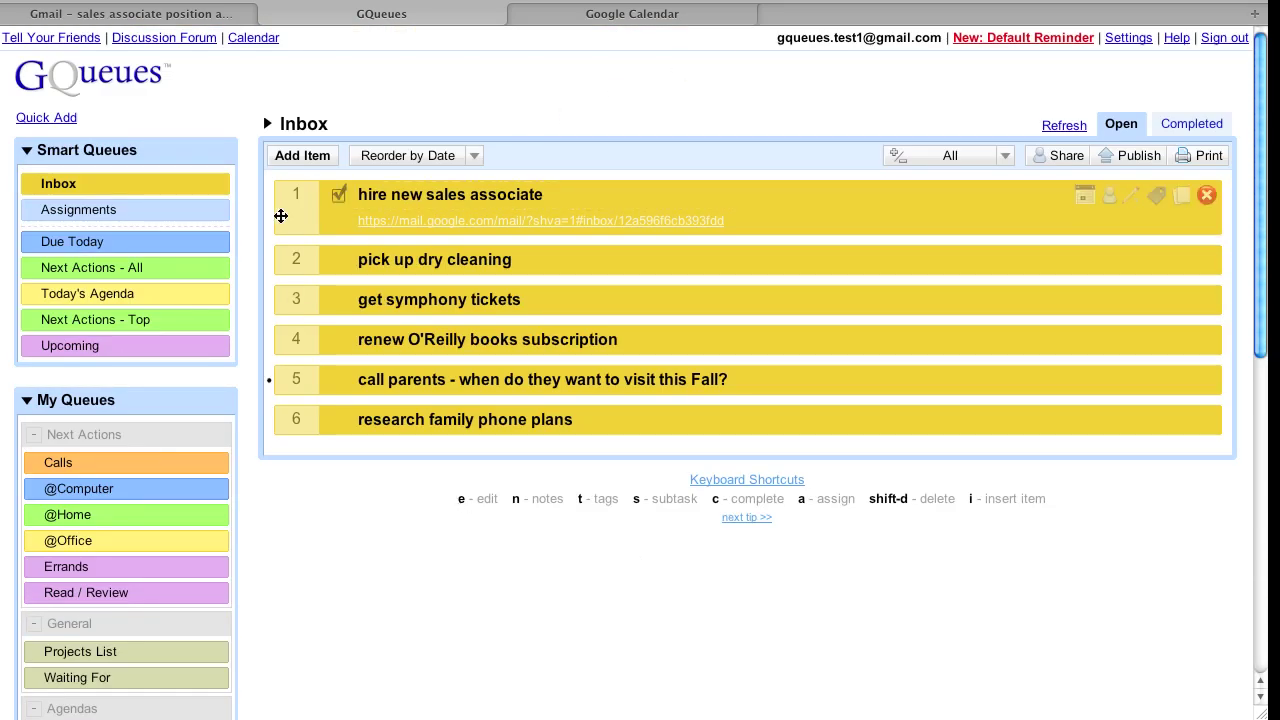
left_click_drag(289, 203, 120, 655)
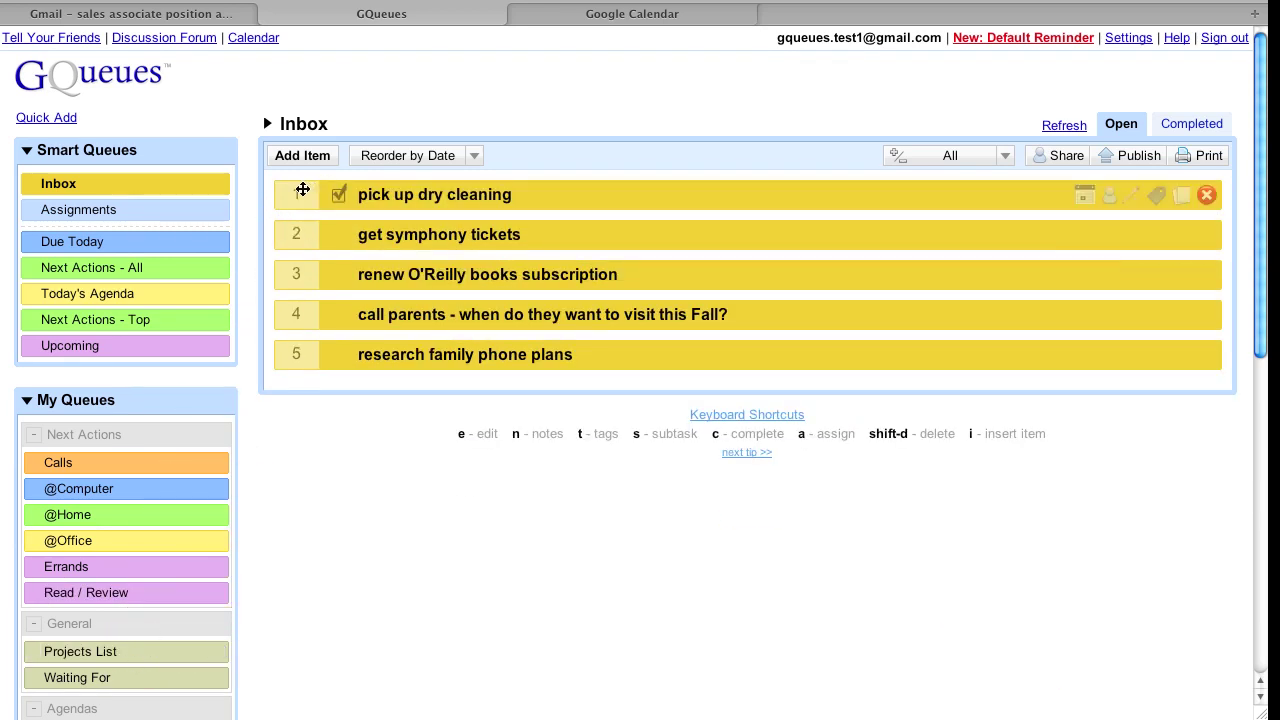
left_click_drag(298, 194, 158, 563)
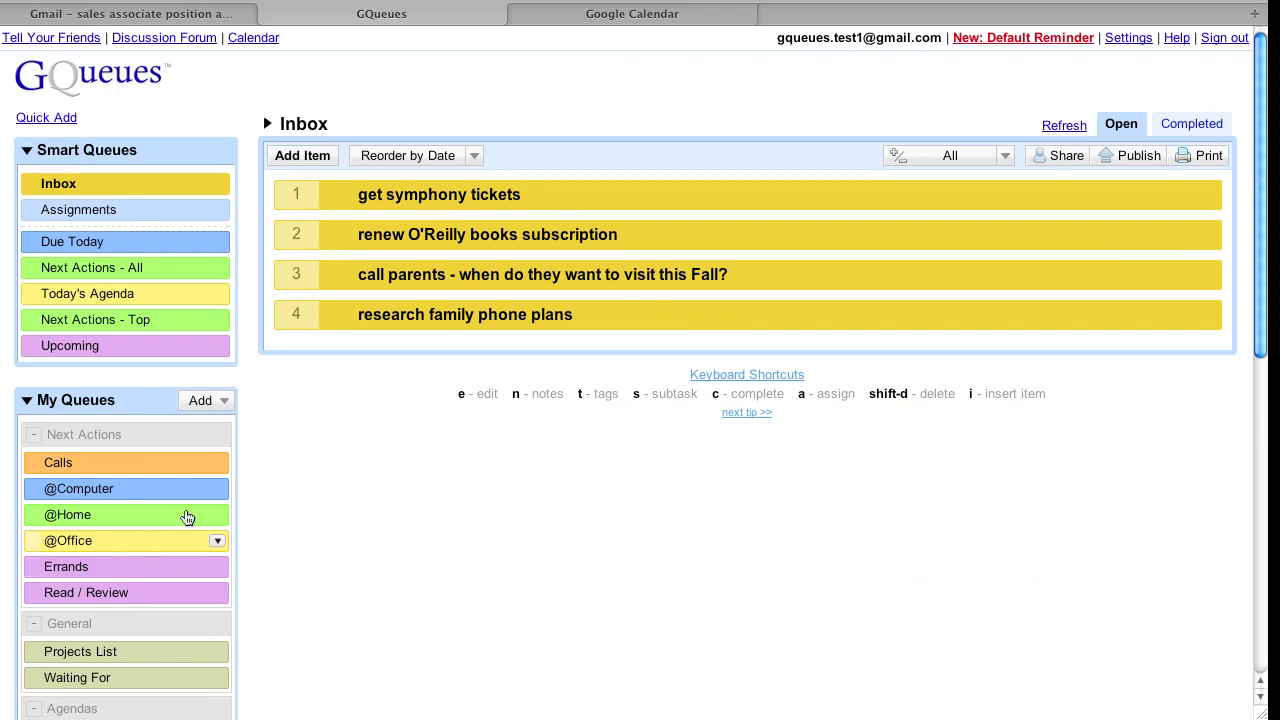
left_click_drag(298, 191, 146, 493)
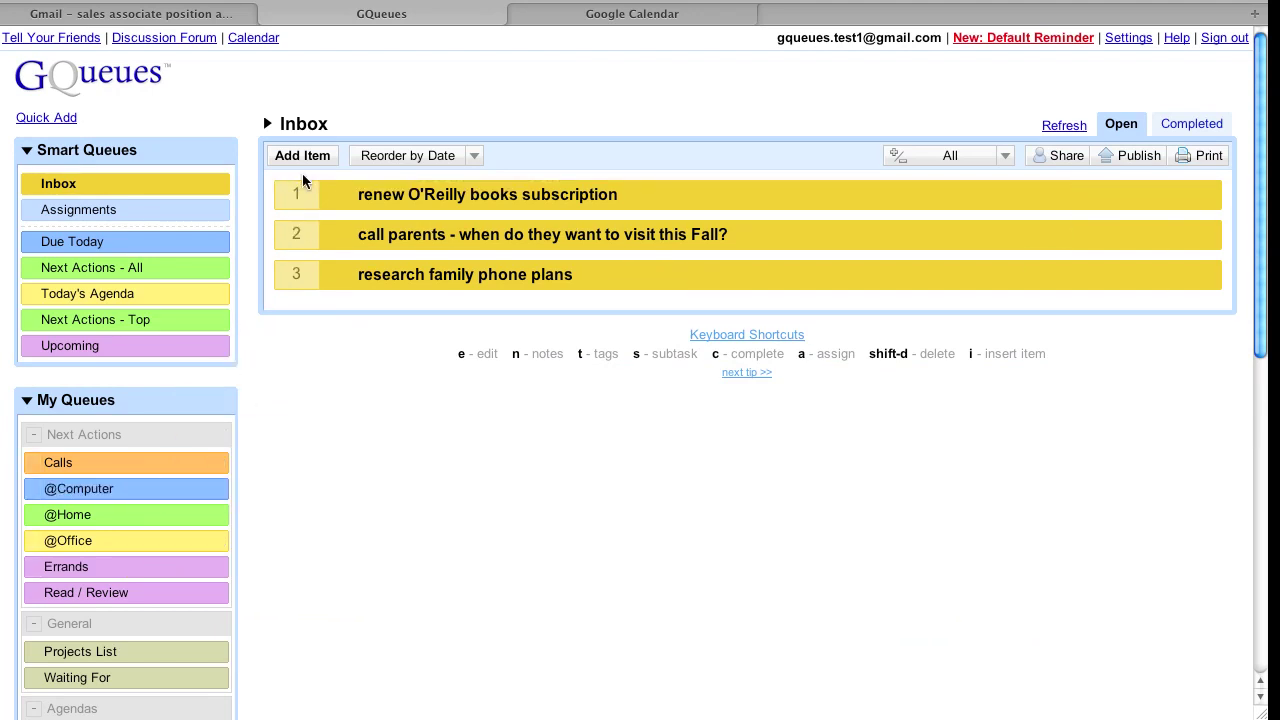
left_click_drag(304, 193, 150, 538)
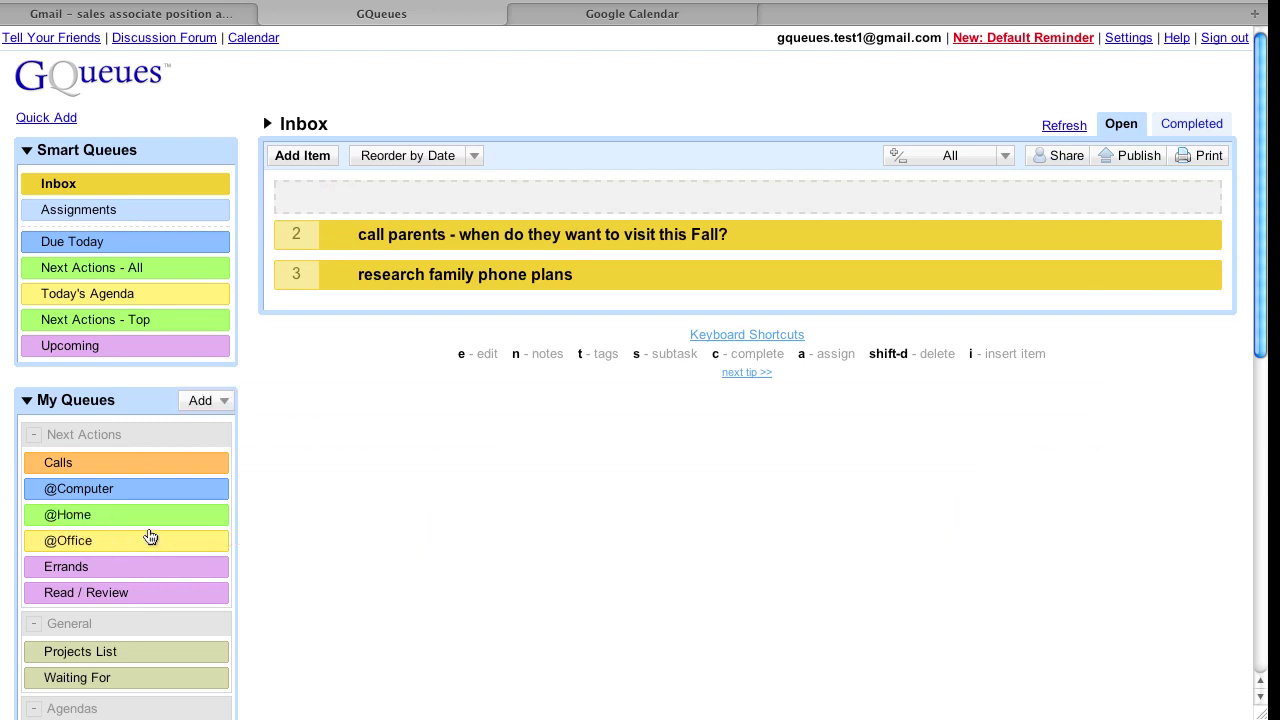
left_click_drag(297, 194, 146, 469)
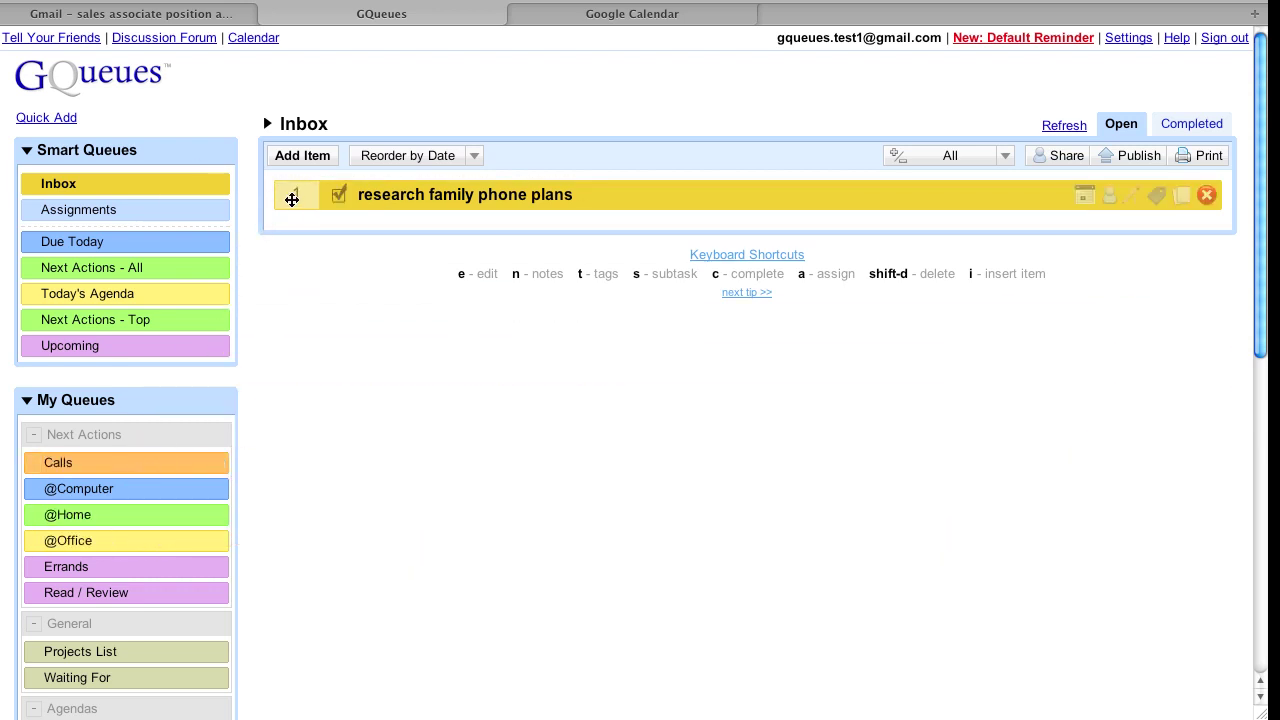
left_click_drag(297, 194, 162, 489)
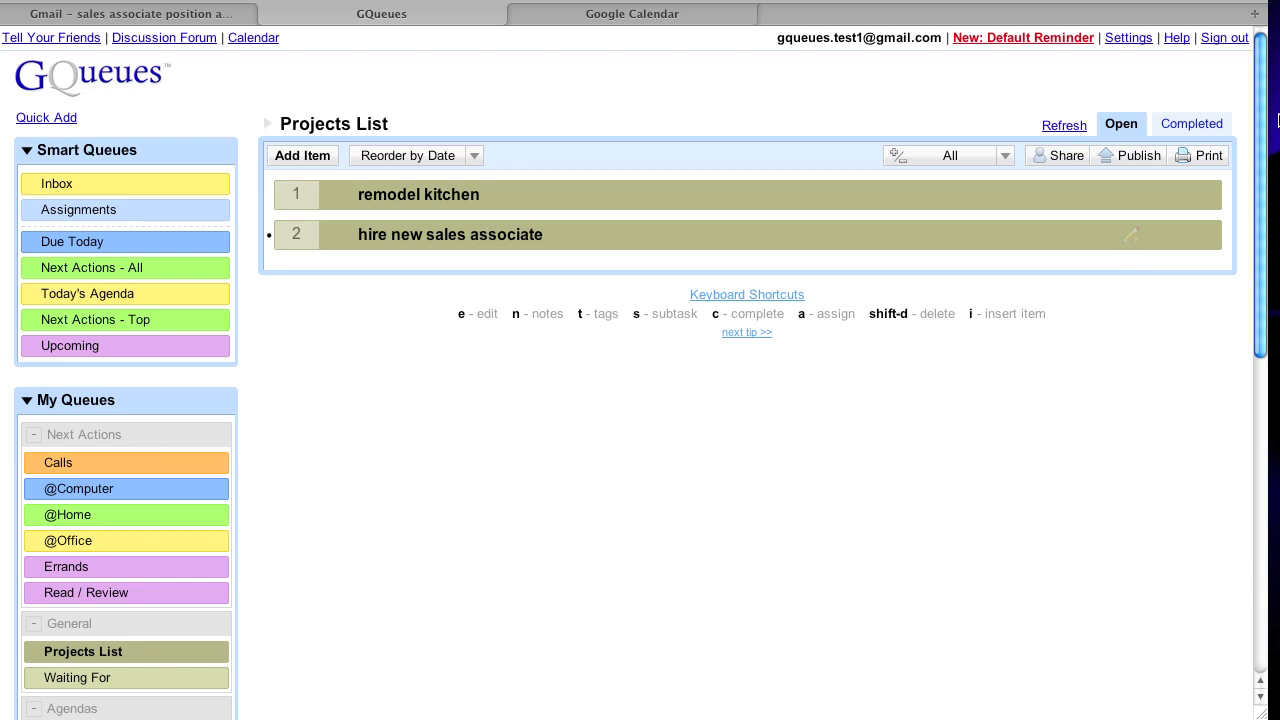
Add the subtasks "write job description" and "post job" under "hire new sales associate" in Projects List, each tagged hireSales
type("swrite job de")
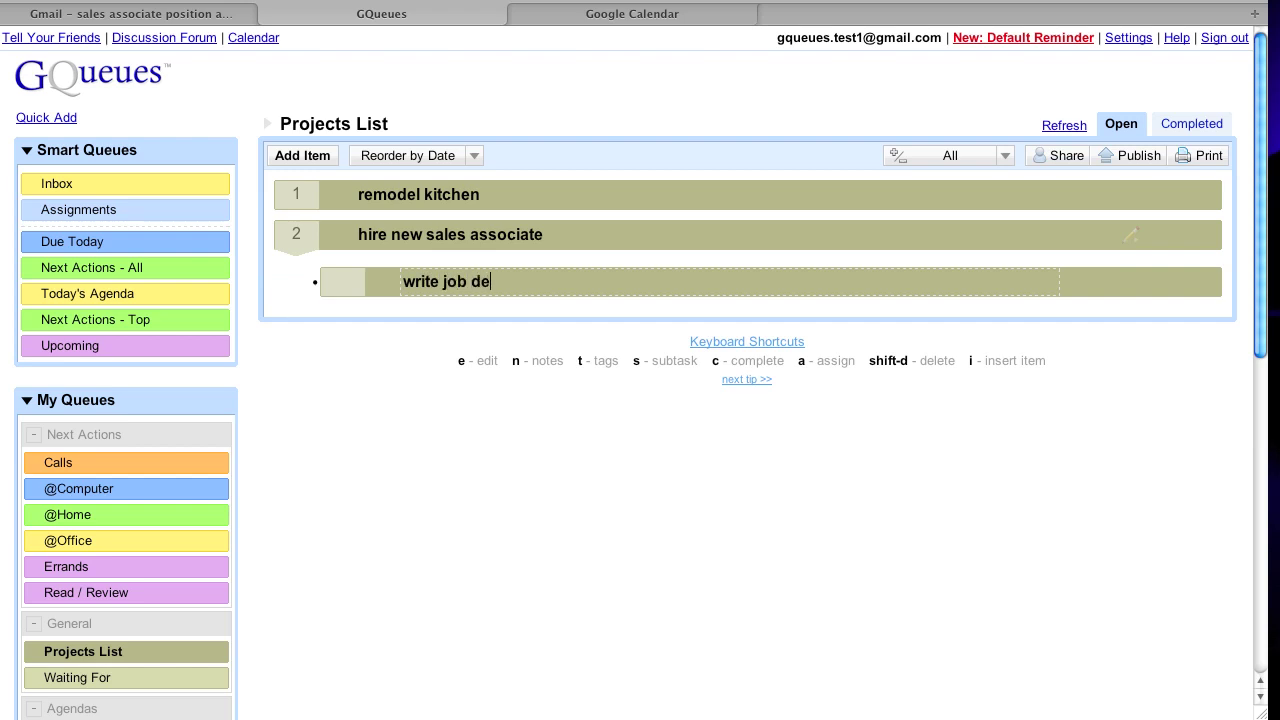
type("scription #hireSales")
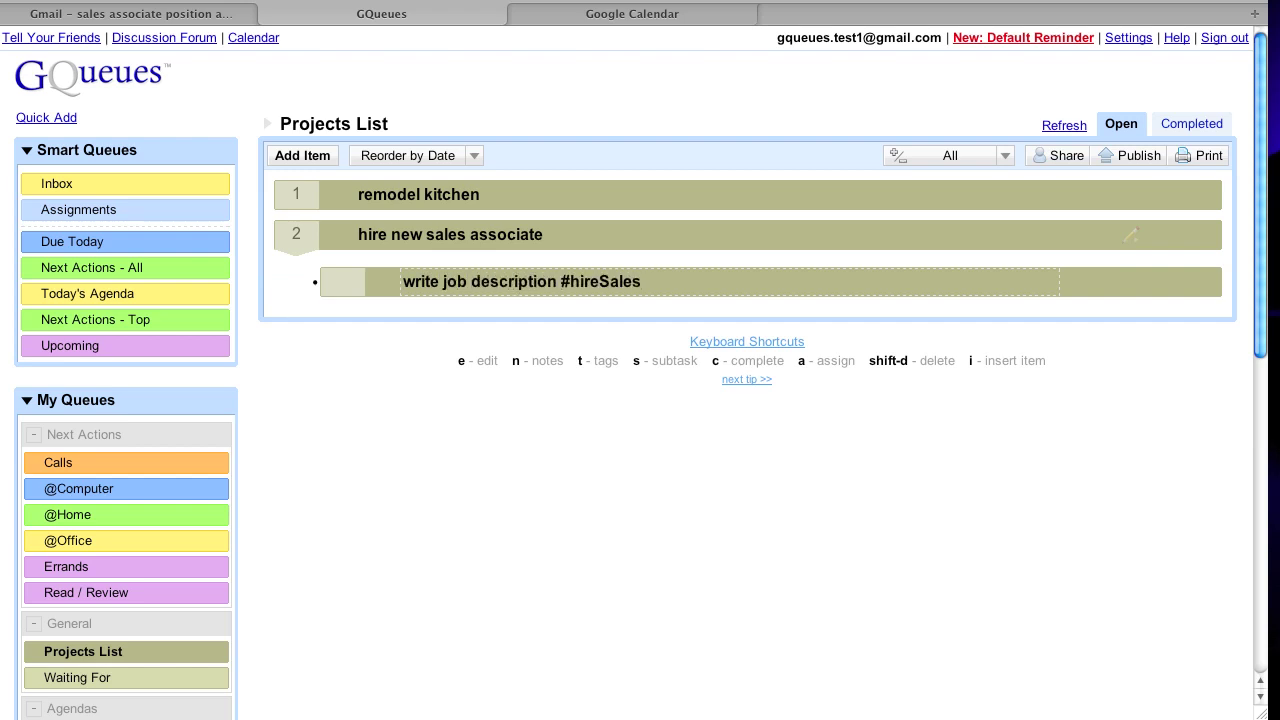
key("Return")
type("po")
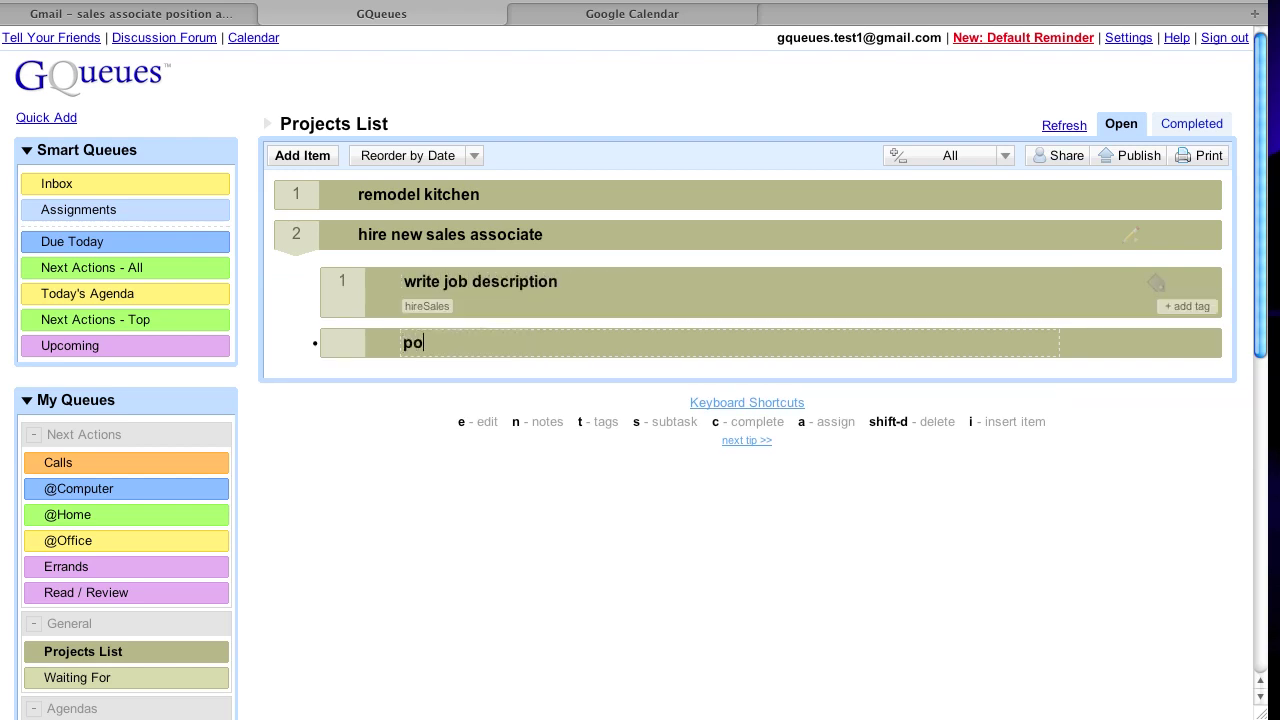
type("st job #hireSales")
key("Return")
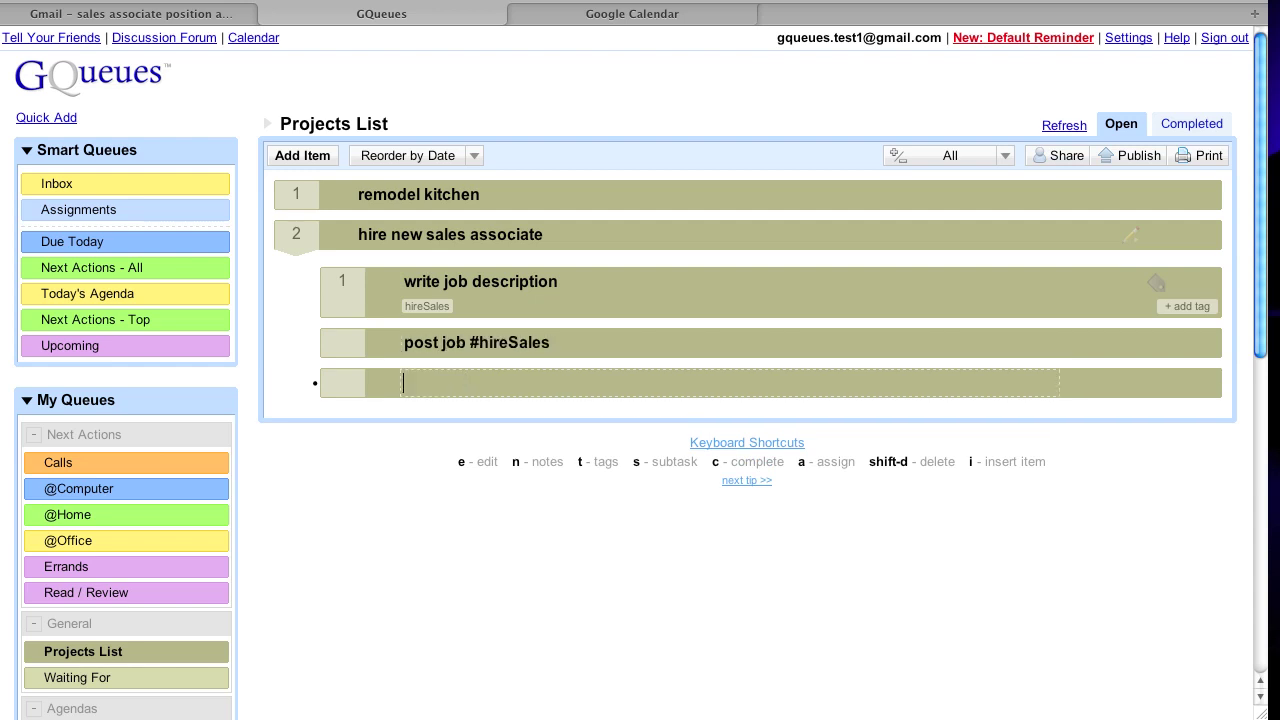
Add three more subtasks tagged hireSales under "hire new sales associate": "review resumes", "interview top 3" and "make hiring decision"
type("review resumes")
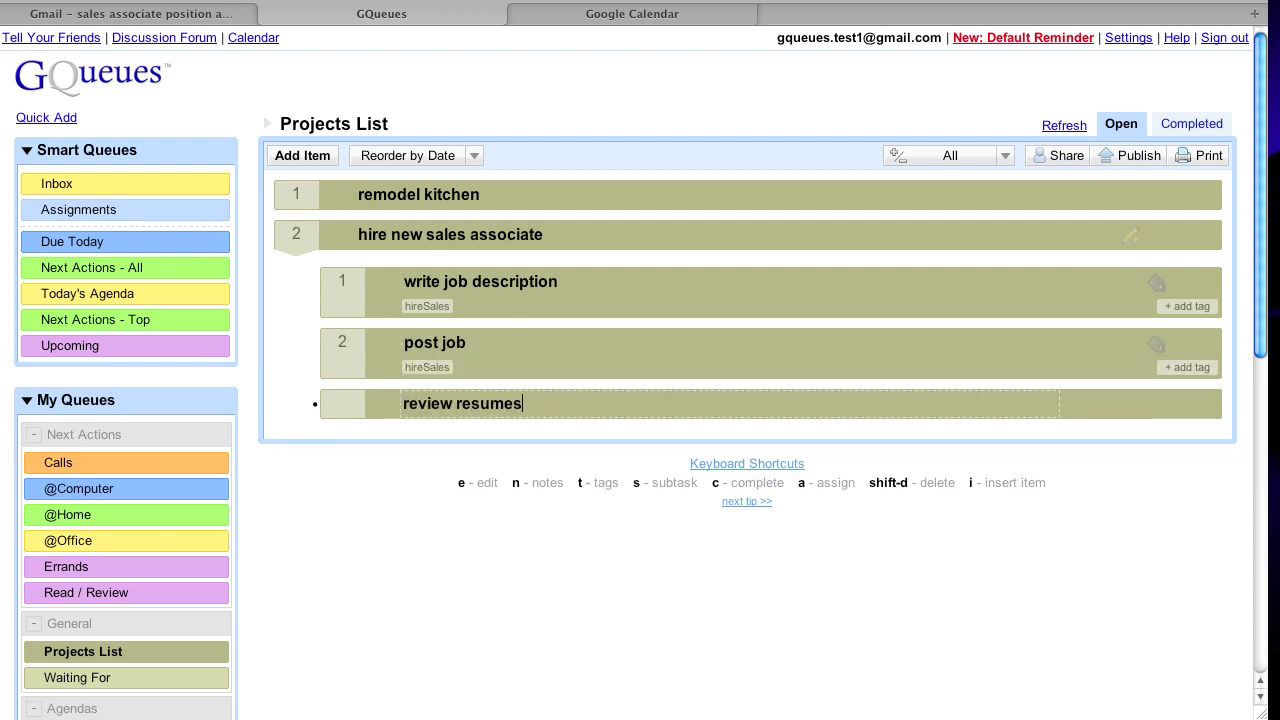
type(" #hireSales")
key("Return")
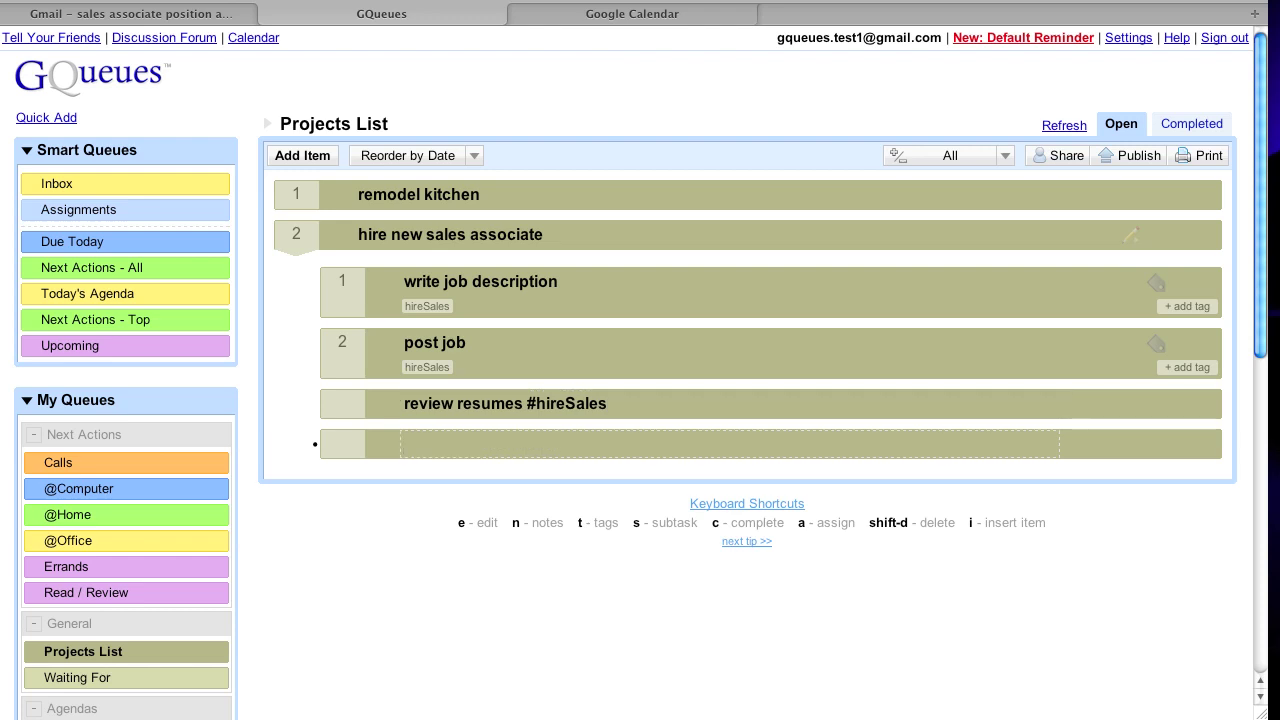
type("interview")
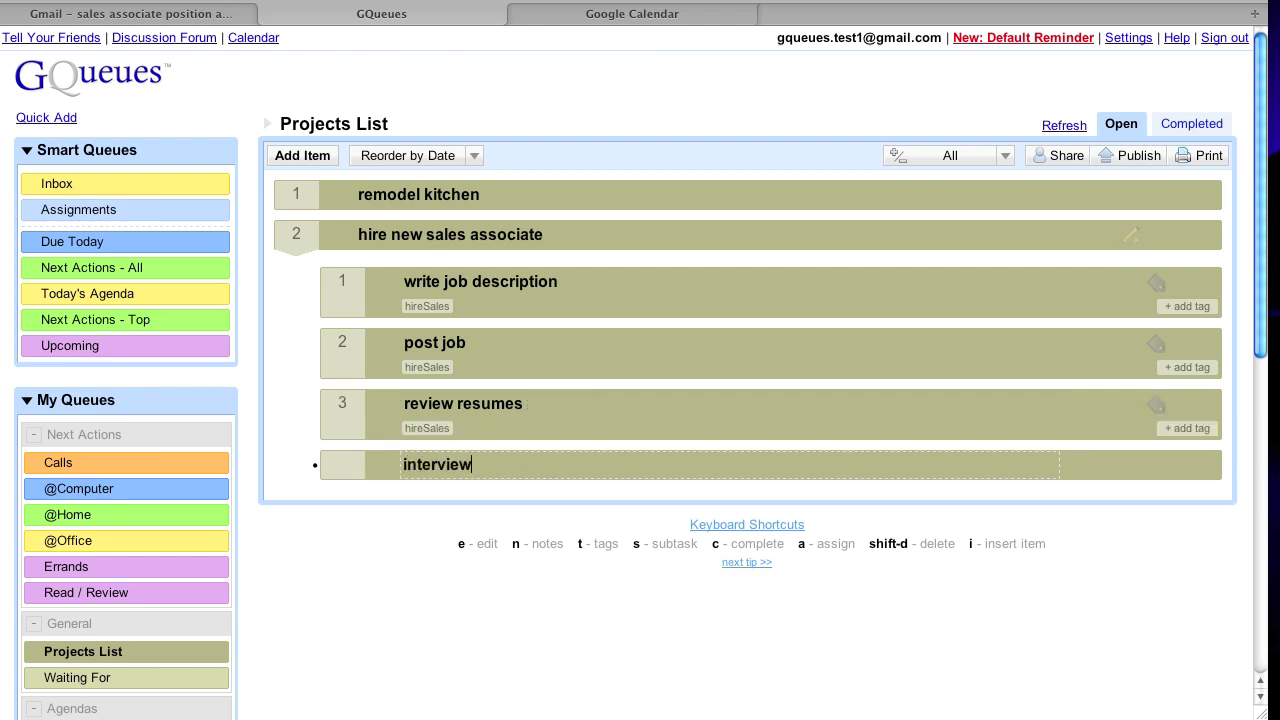
type(" top 3 #hireSales")
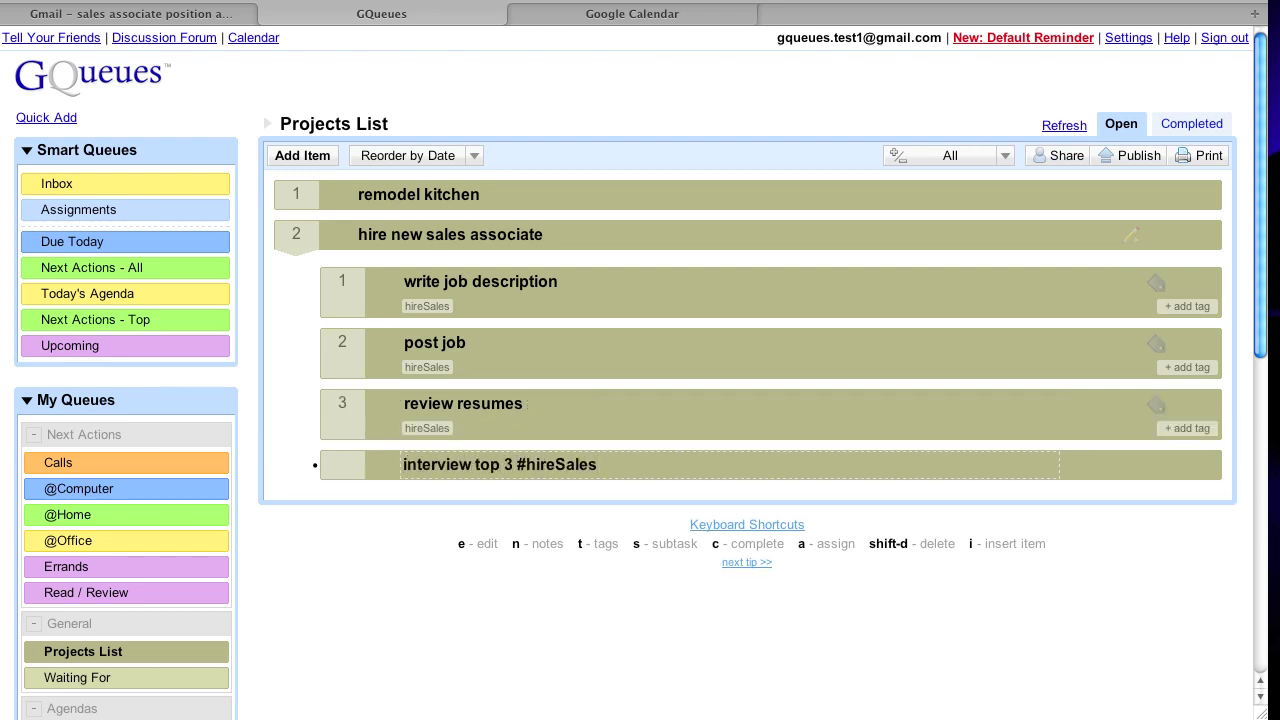
key("Return")
type("make hir")
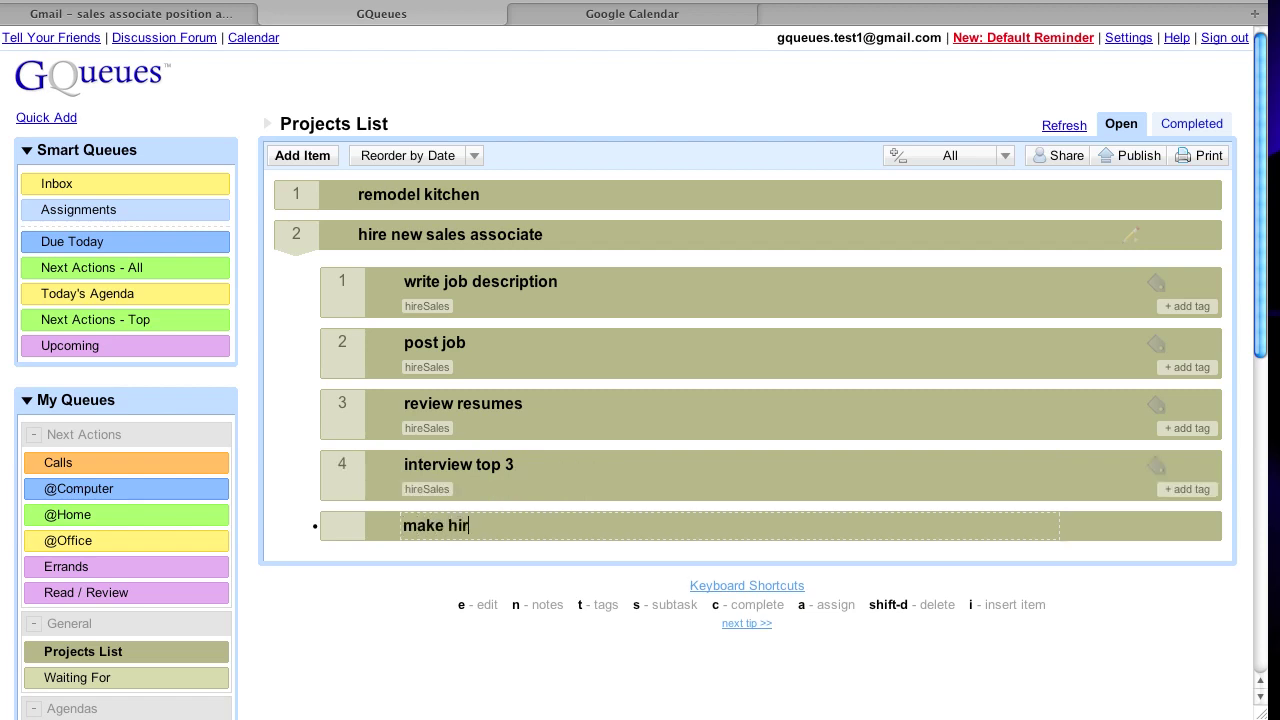
type("ing decision #hireSales")
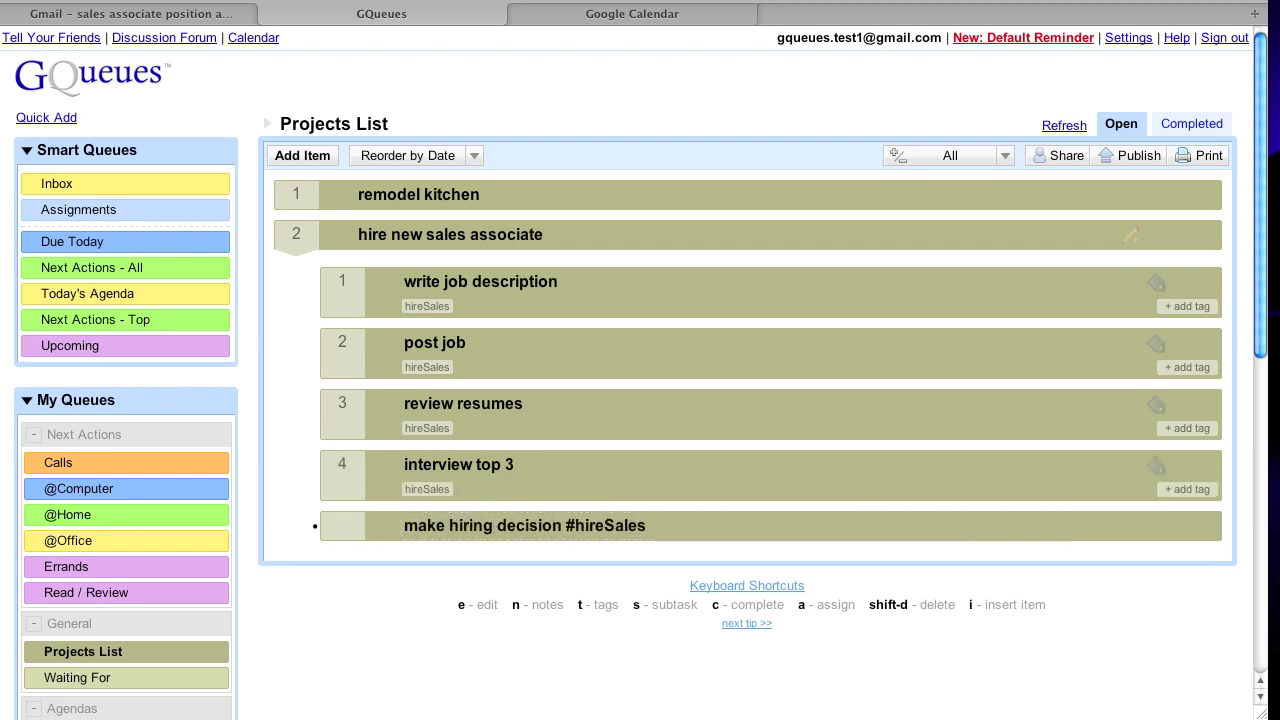
key("Return")
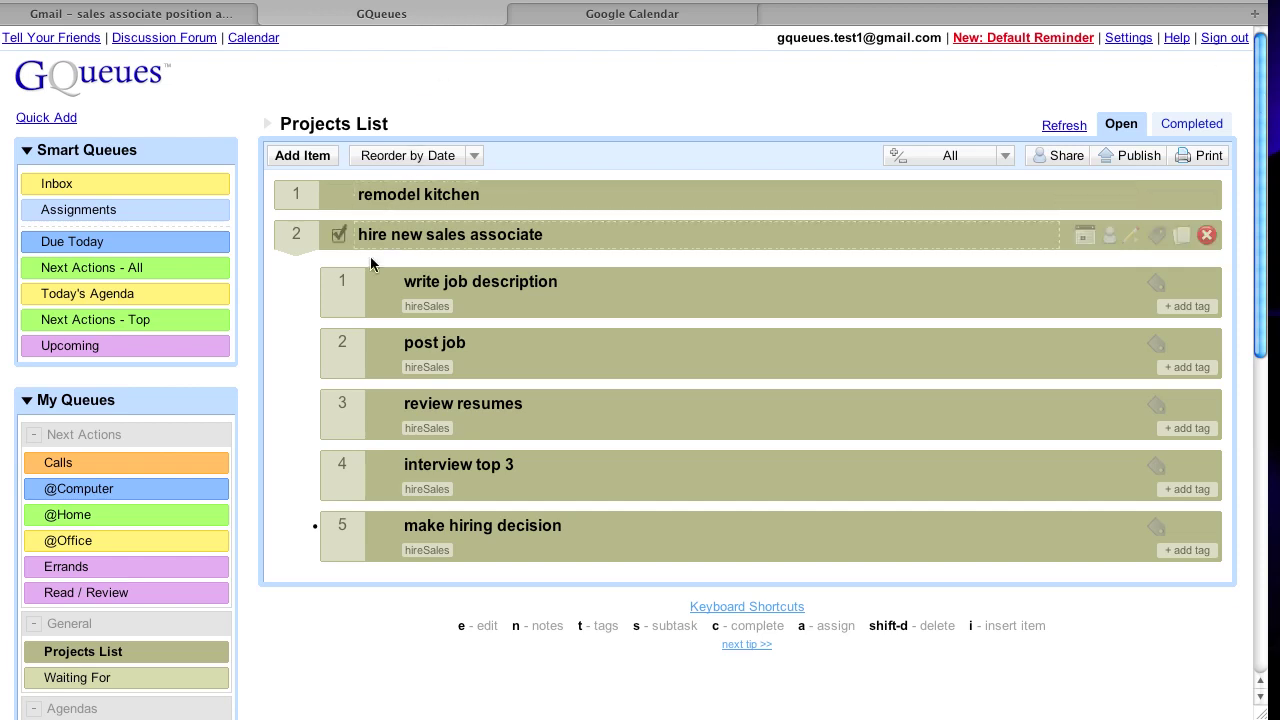
left_click_drag(346, 284, 174, 547)
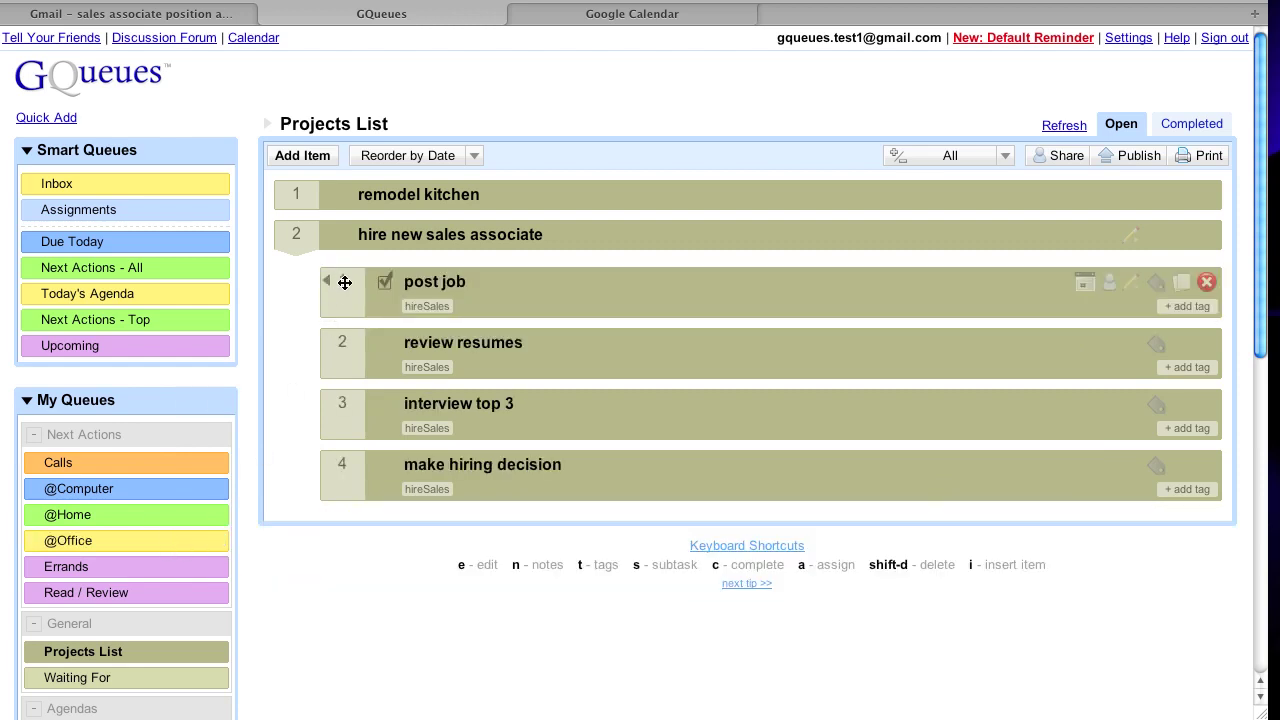
left_click_drag(323, 281, 136, 538)
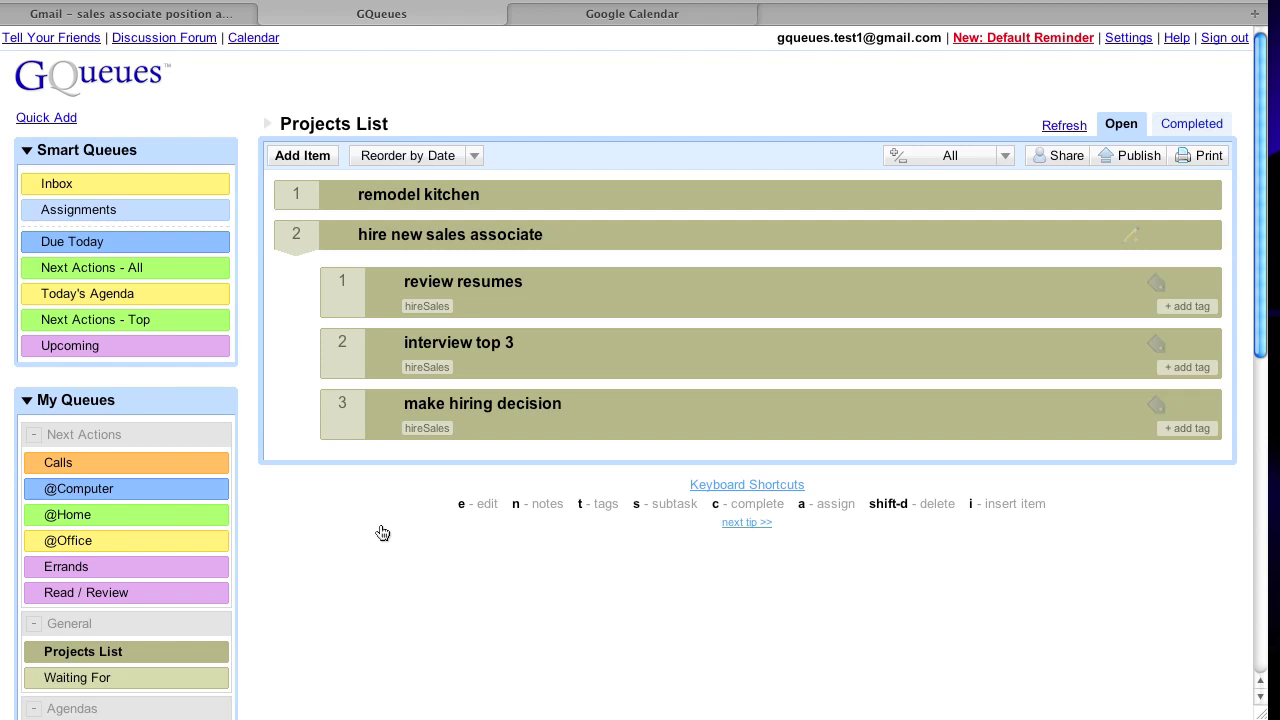
left_click(428, 306)
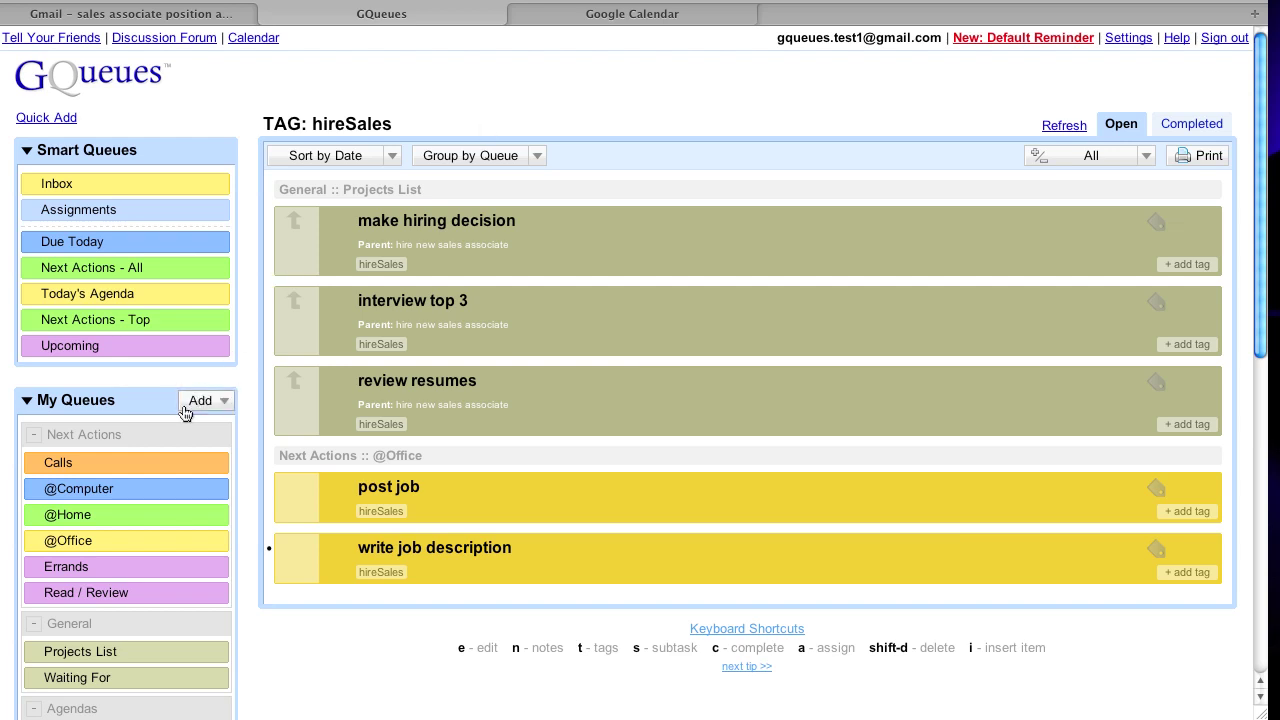
Start a new smart queue and name it "Hire Sales Associate"
left_click(213, 153)
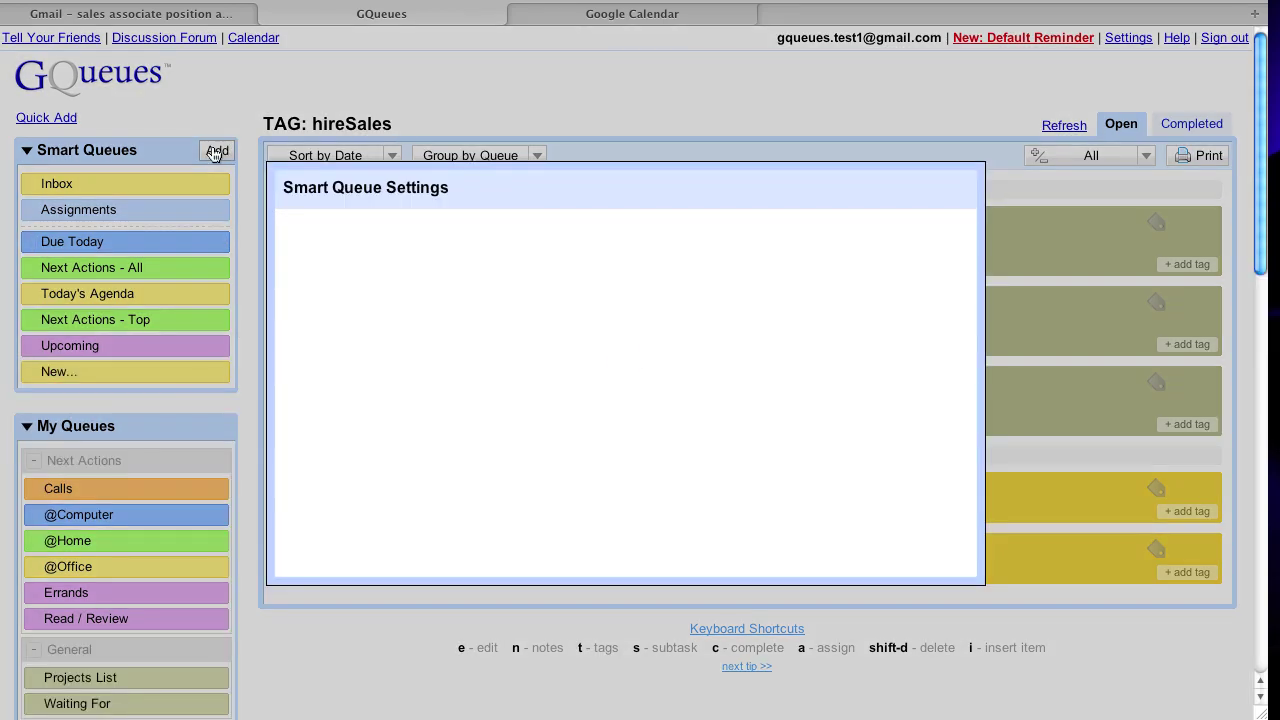
left_click(399, 242)
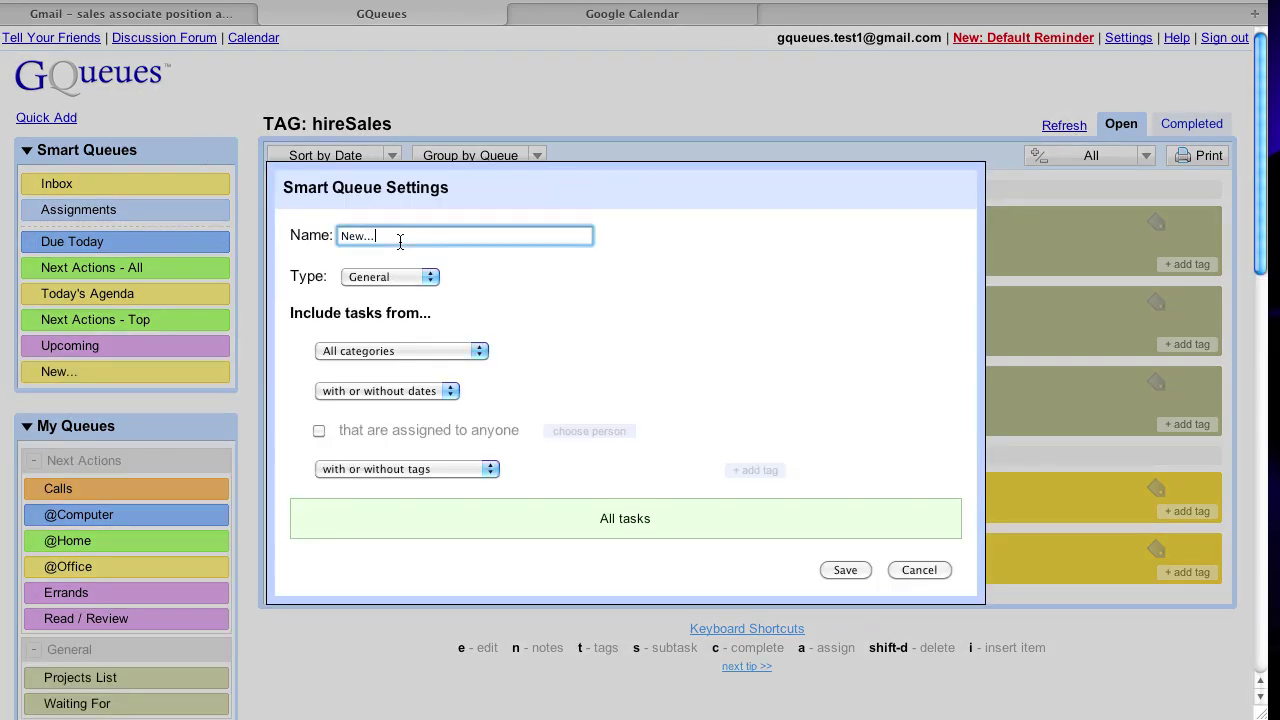
key("BackSpace")
key("BackSpace")
key("BackSpace")
key("BackSpace")
key("BackSpace")
key("BackSpace")
type("Hire Sales Associate")
Limit the smart queue to tasks with any one of these tags: hireSales, save it, and display its tasks
left_click(330, 468)
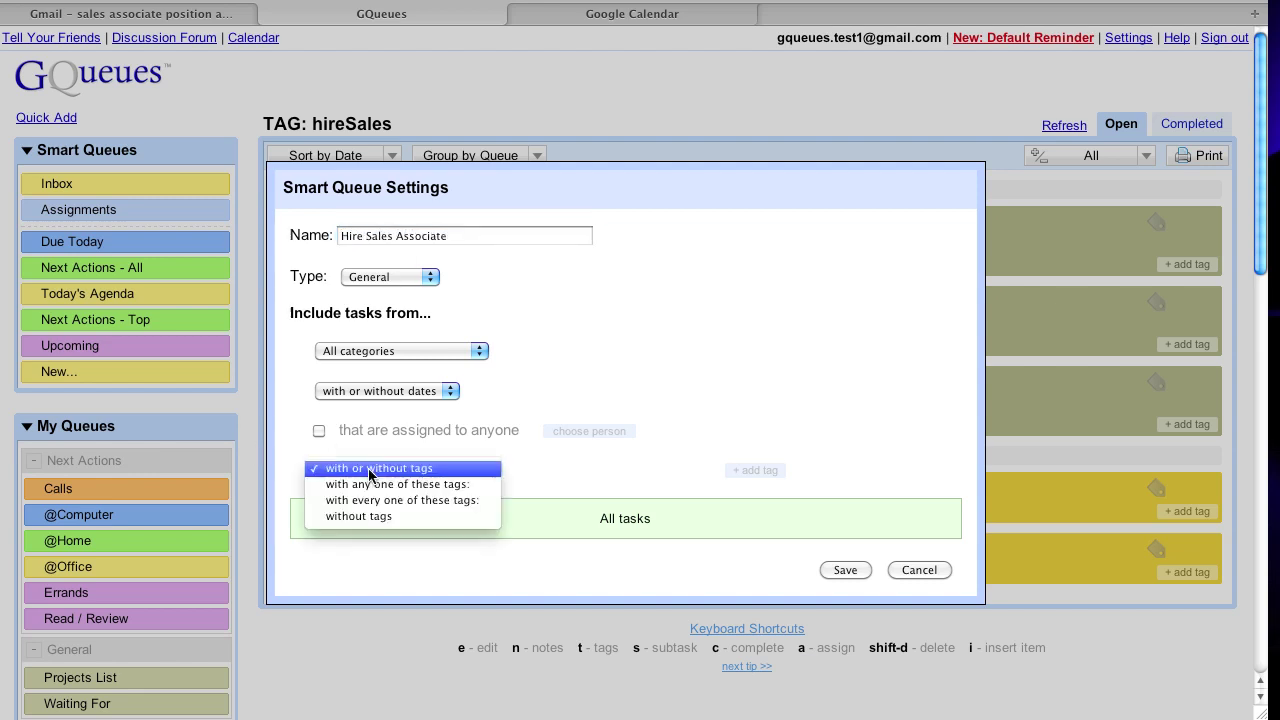
left_click(380, 486)
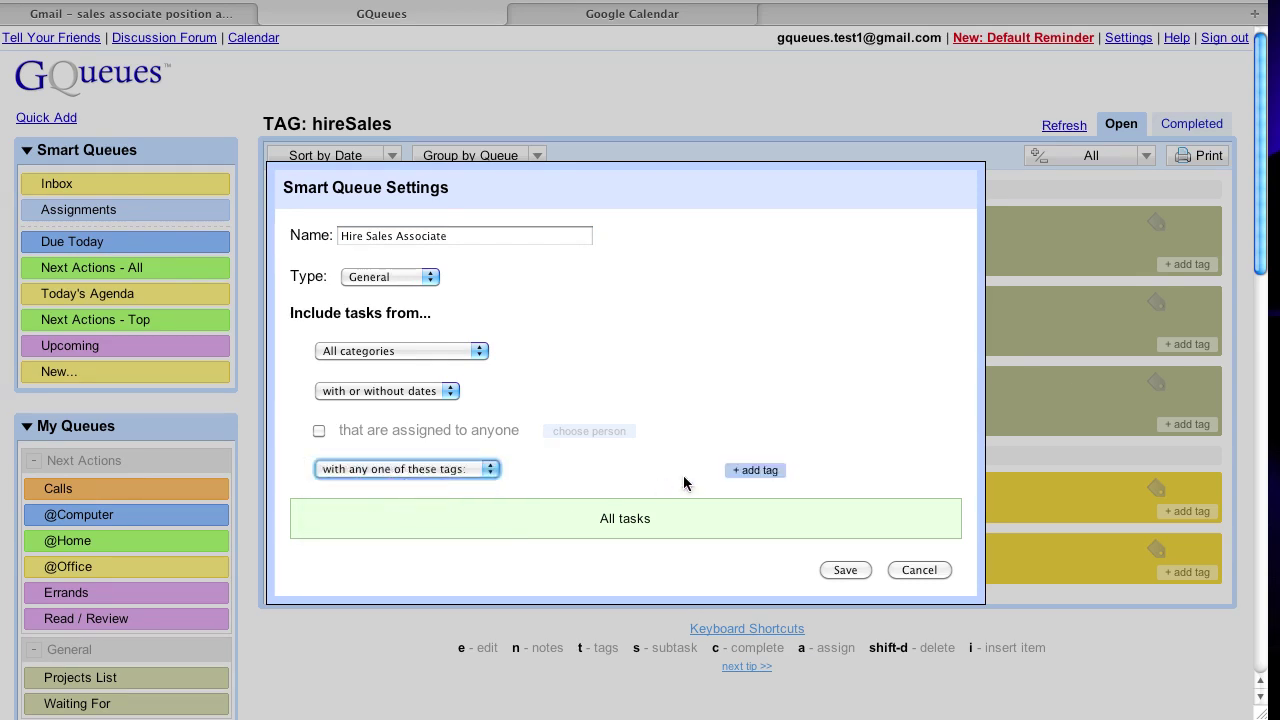
left_click(753, 472)
left_click(714, 540)
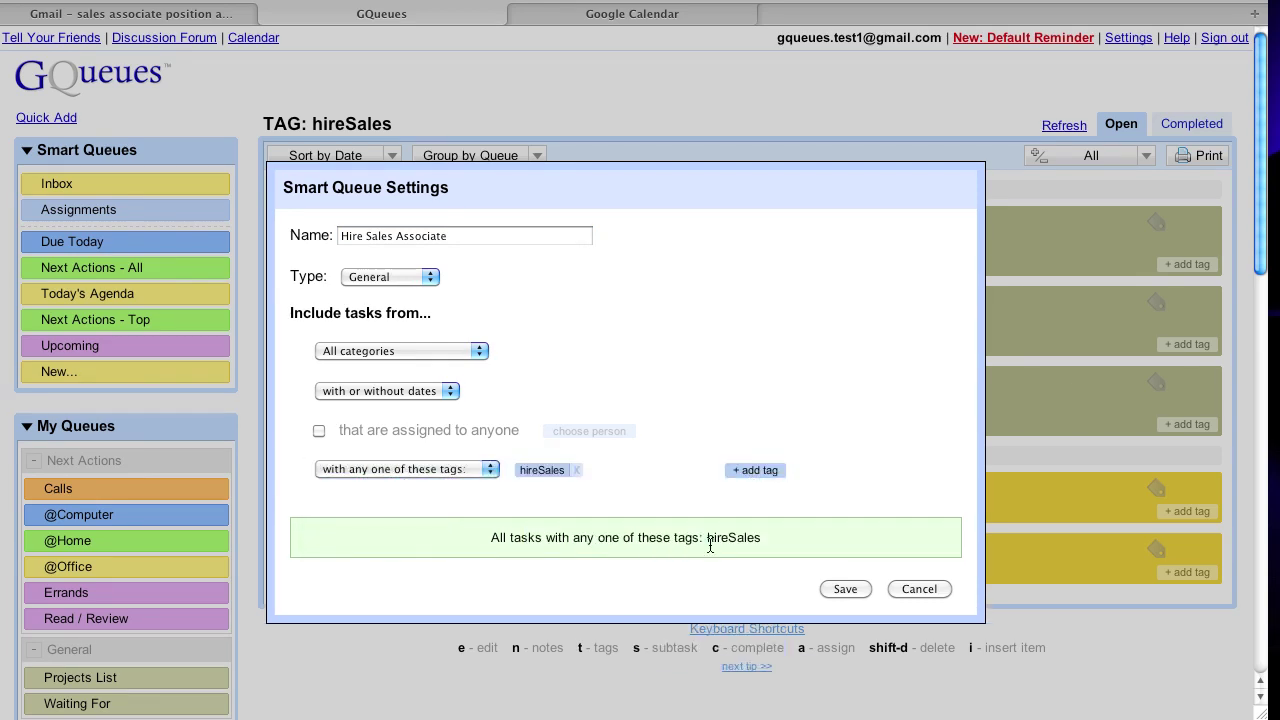
left_click(843, 588)
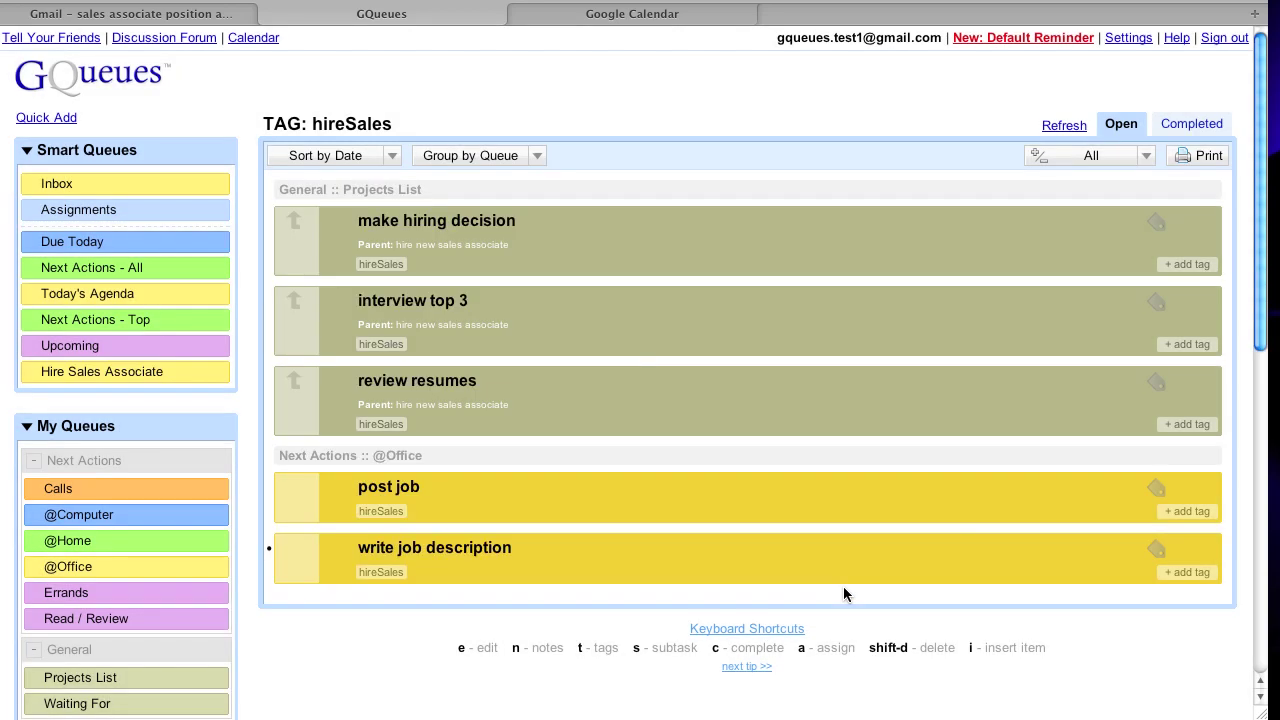
left_click(167, 372)
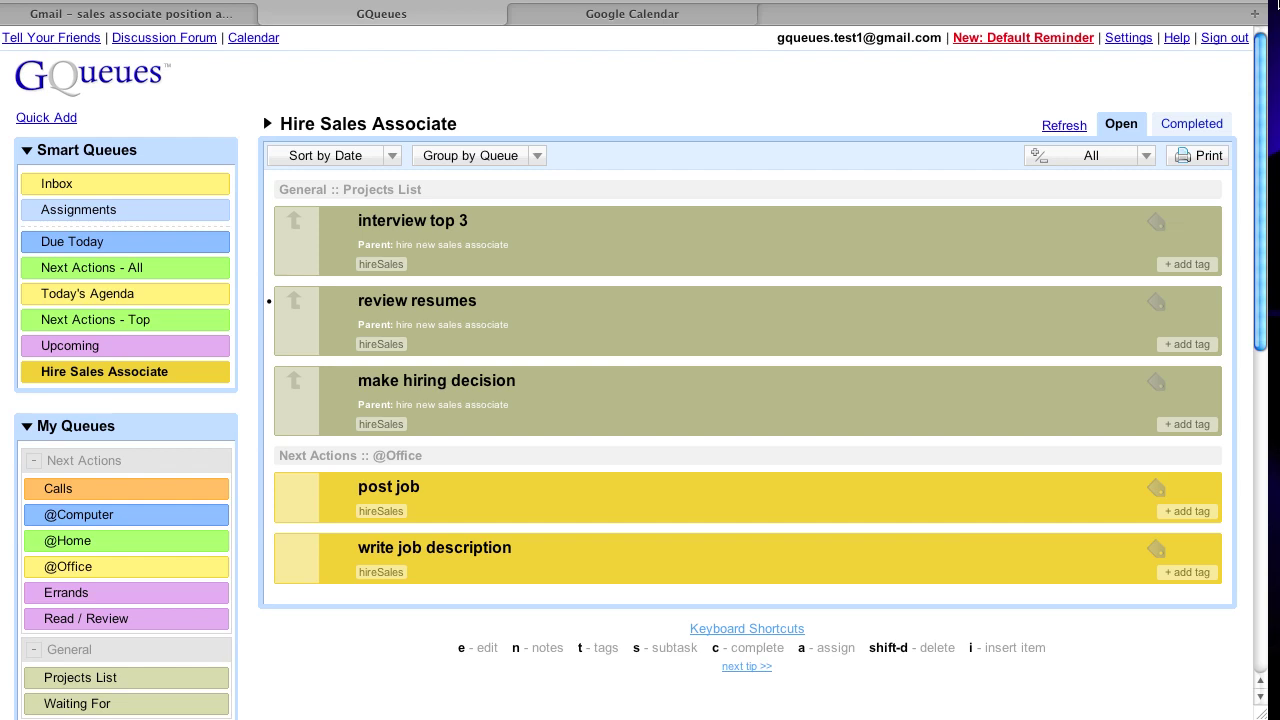
left_click(140, 518)
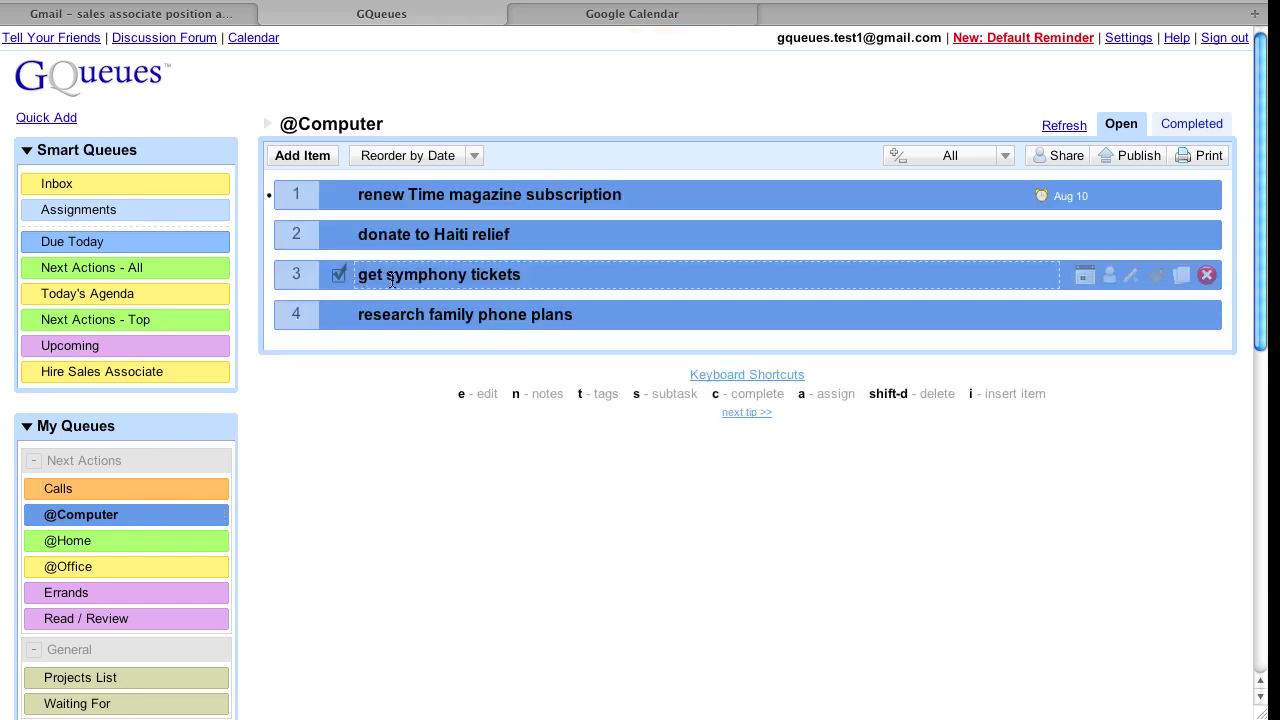
left_click_drag(391, 281, 420, 238)
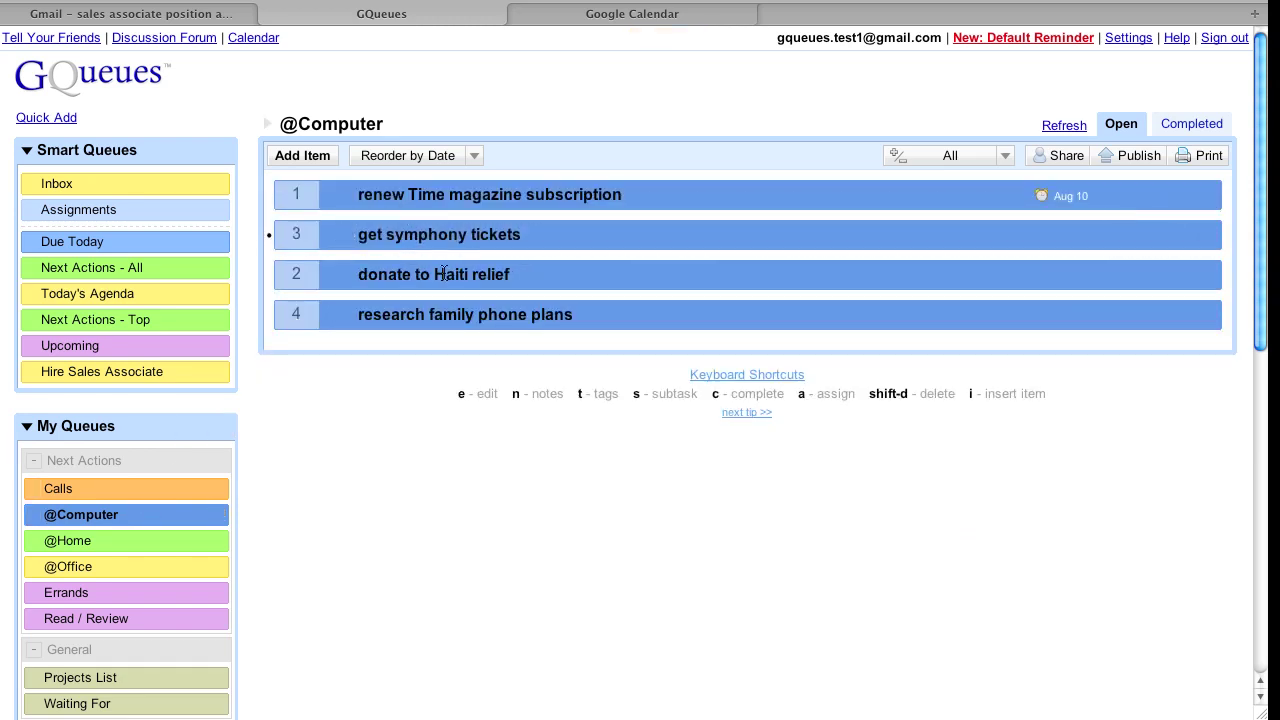
left_click_drag(337, 314, 337, 278)
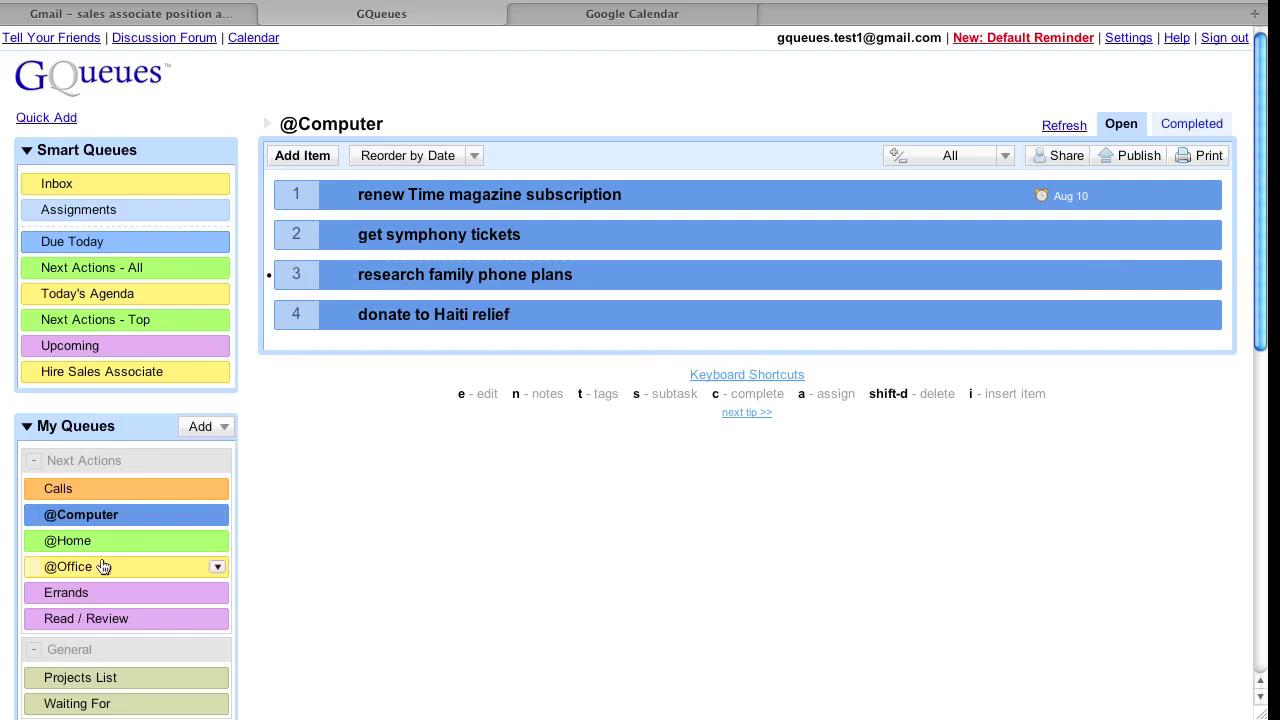
left_click(104, 567)
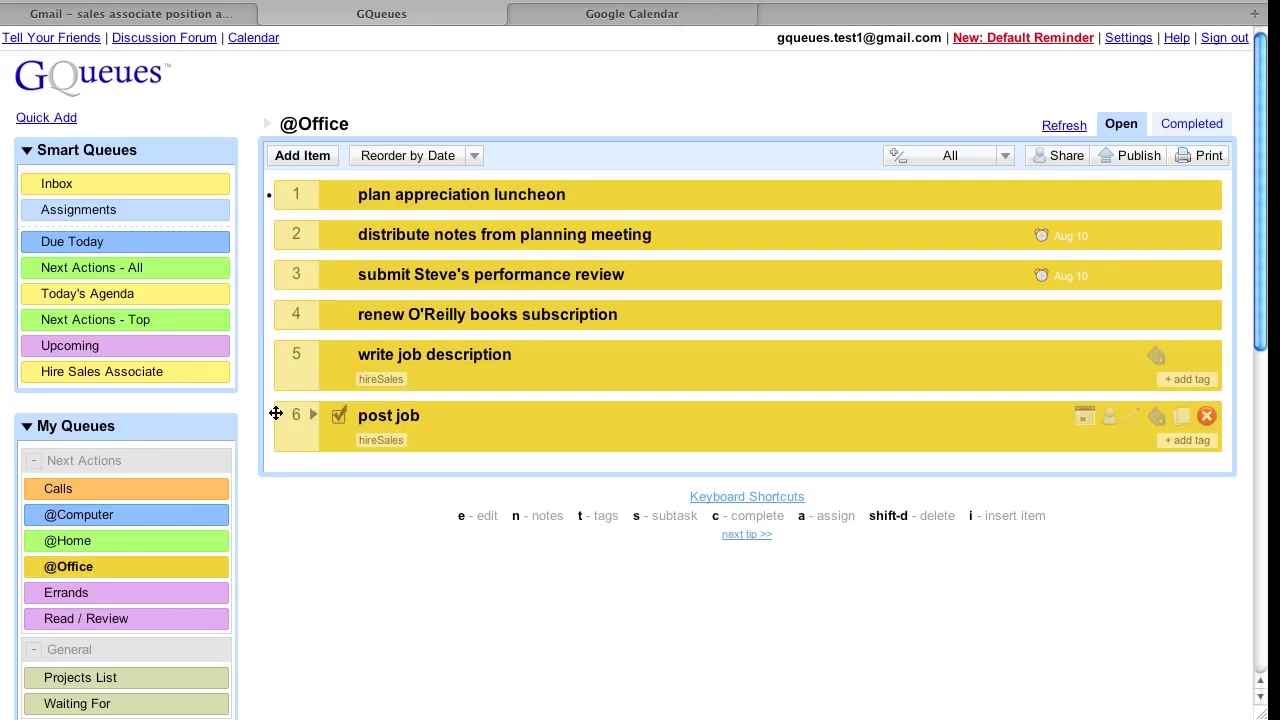
left_click_drag(288, 366, 286, 222)
left_click_drag(300, 291, 293, 195)
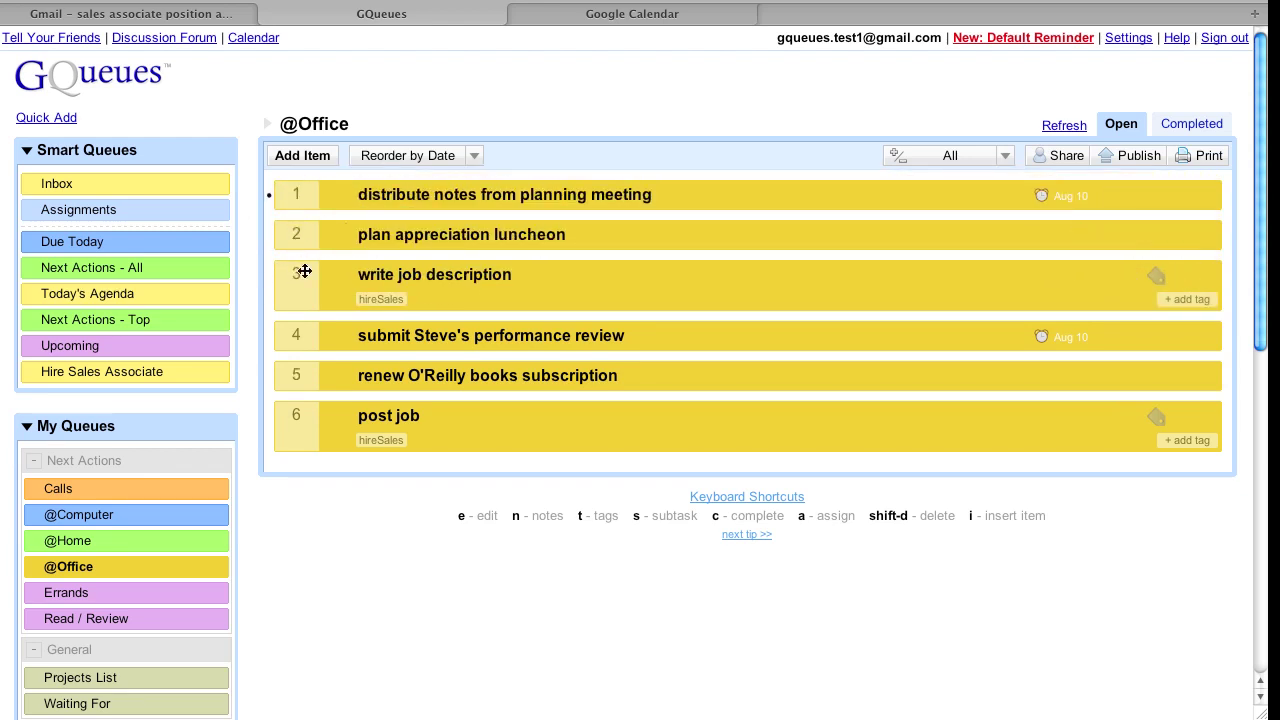
left_click_drag(296, 334, 292, 233)
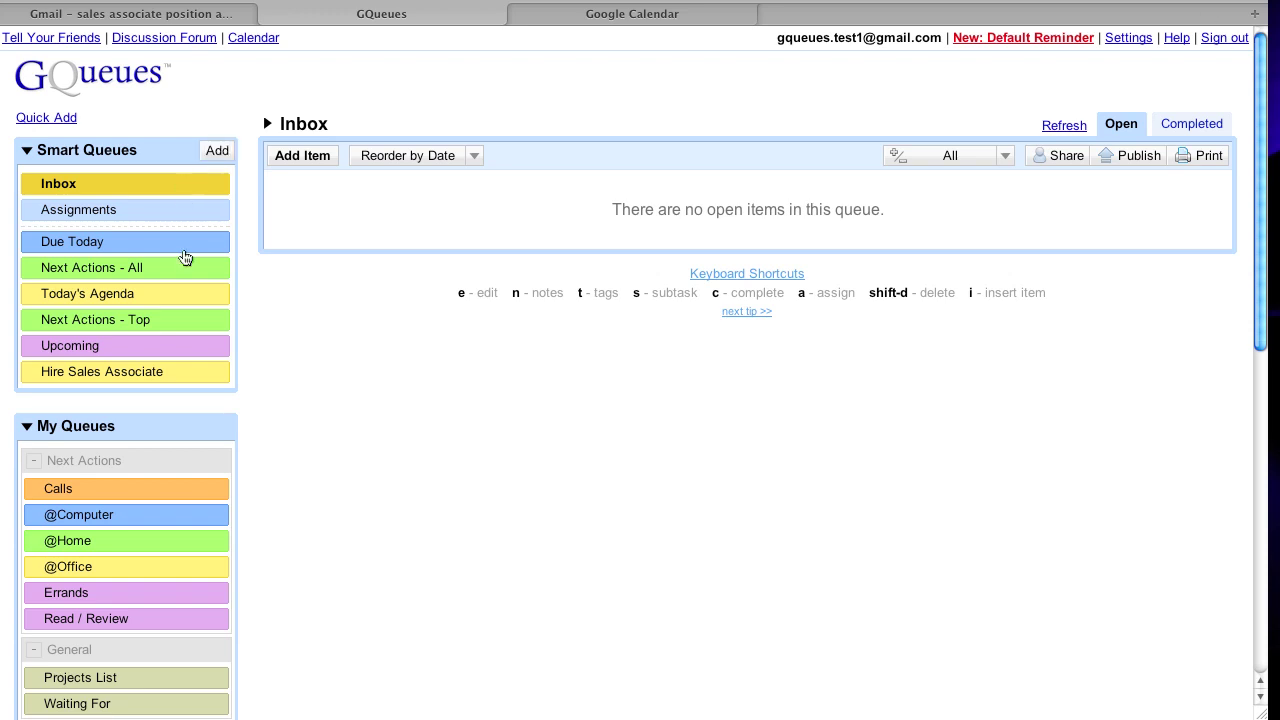
In the Due Today smart queue, add the tag "today" to "renew Time magazine subscription" and to the performance review item
left_click(127, 245)
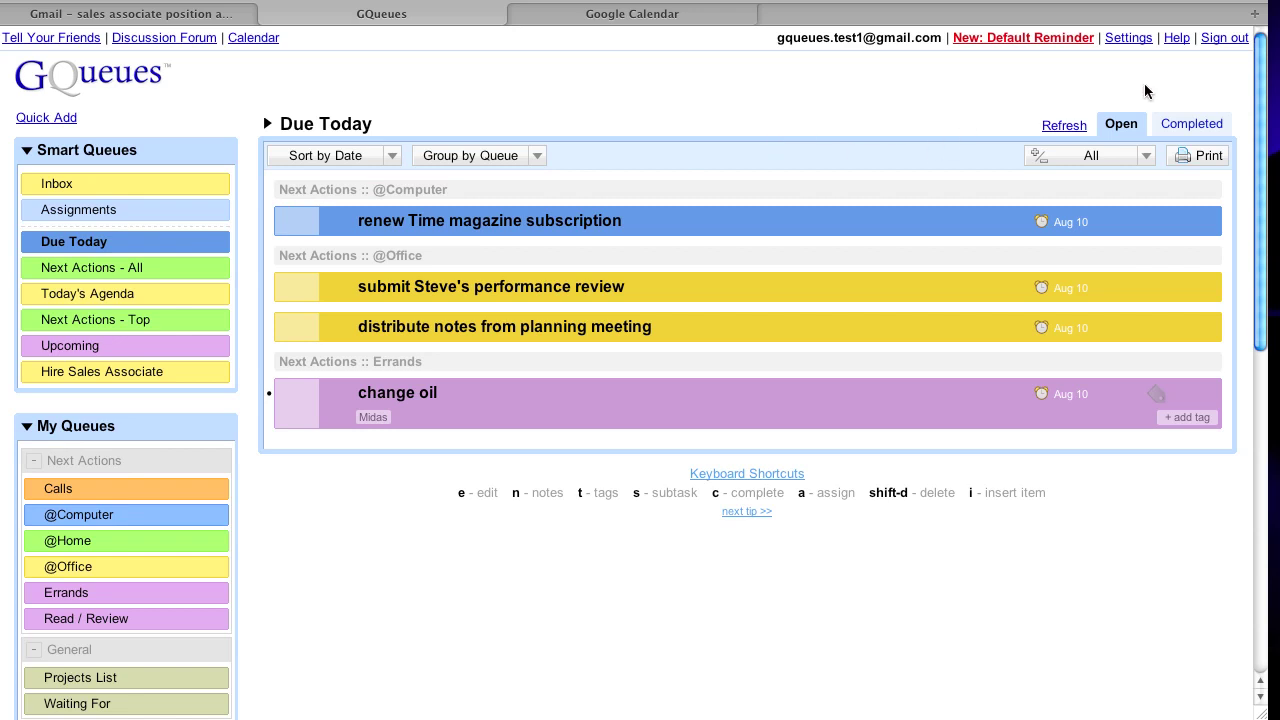
type("jttod")
key("Down")
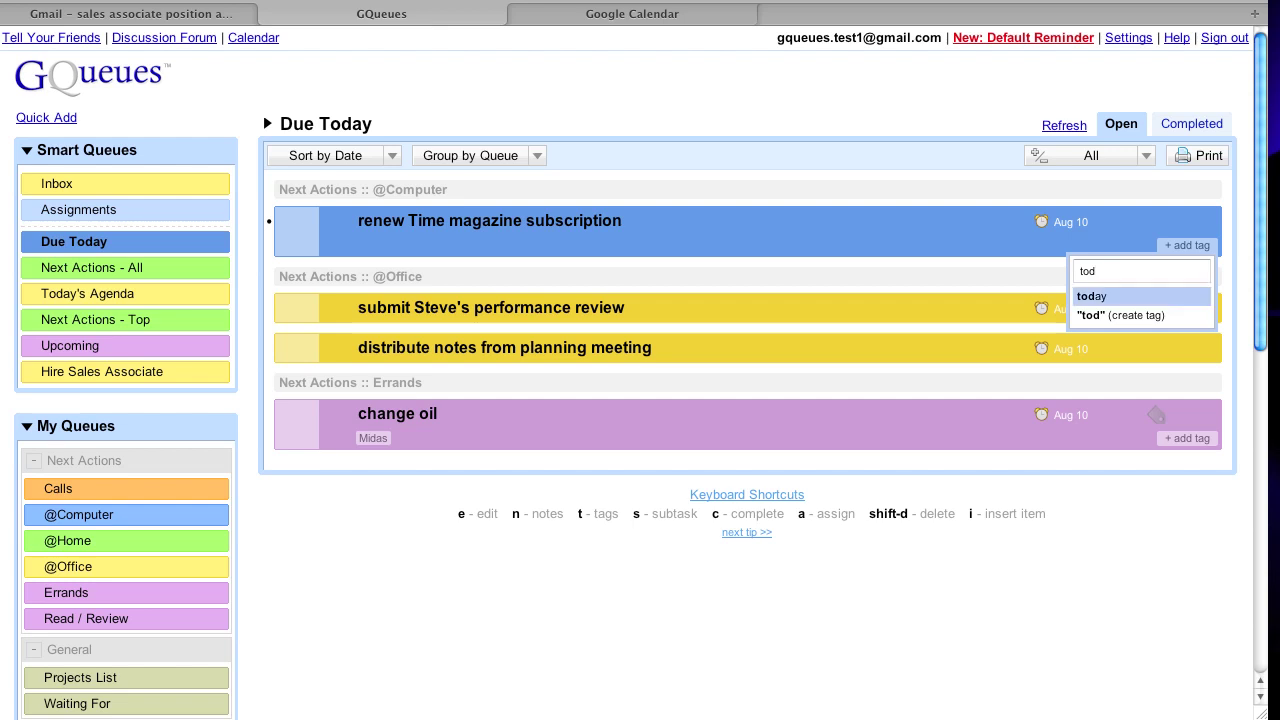
key("Return")
type("t")
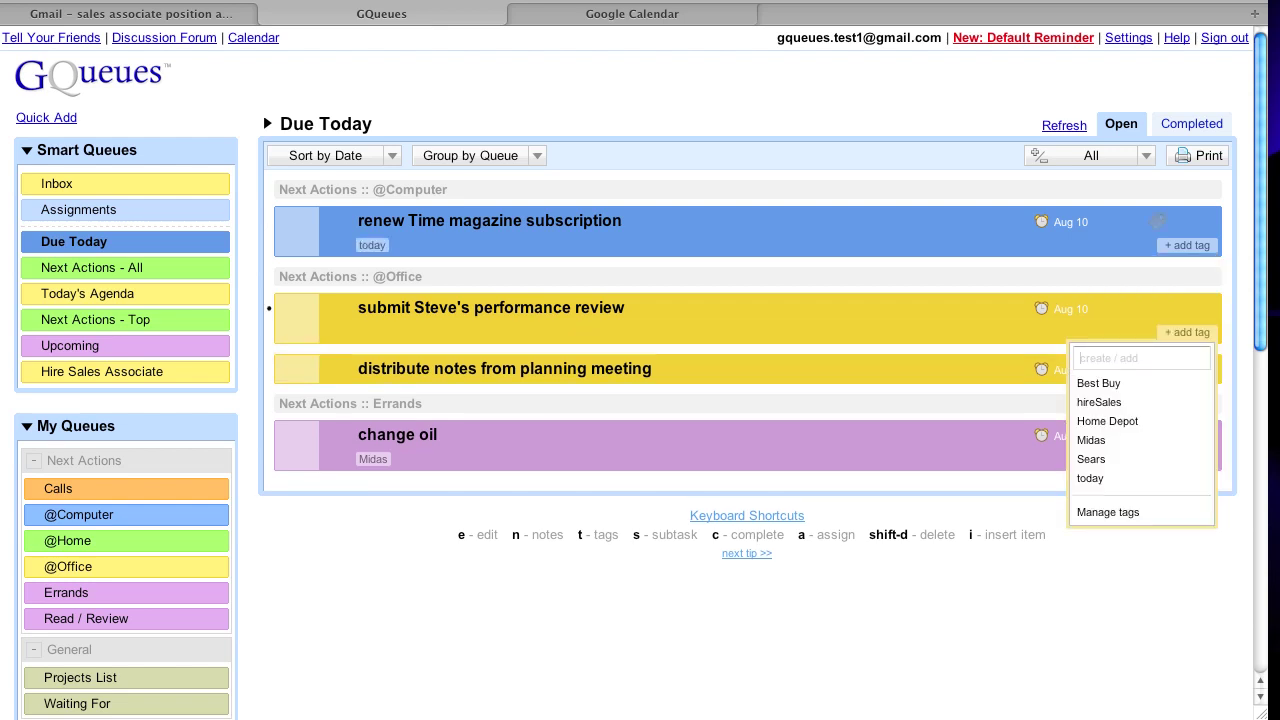
type("tod")
key("Down")
key("Return")
type("j")
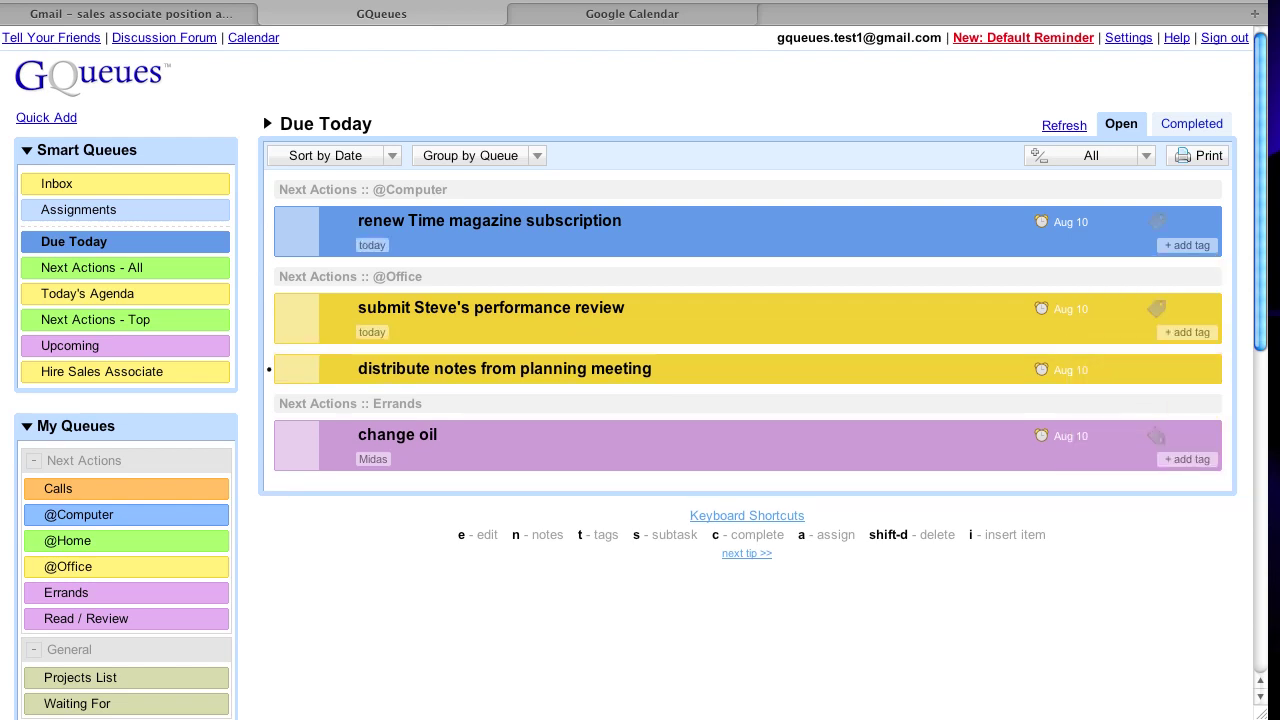
Add the tag "today" to "distribute notes from planning meeting" in the Due Today smart queue
type("ttod")
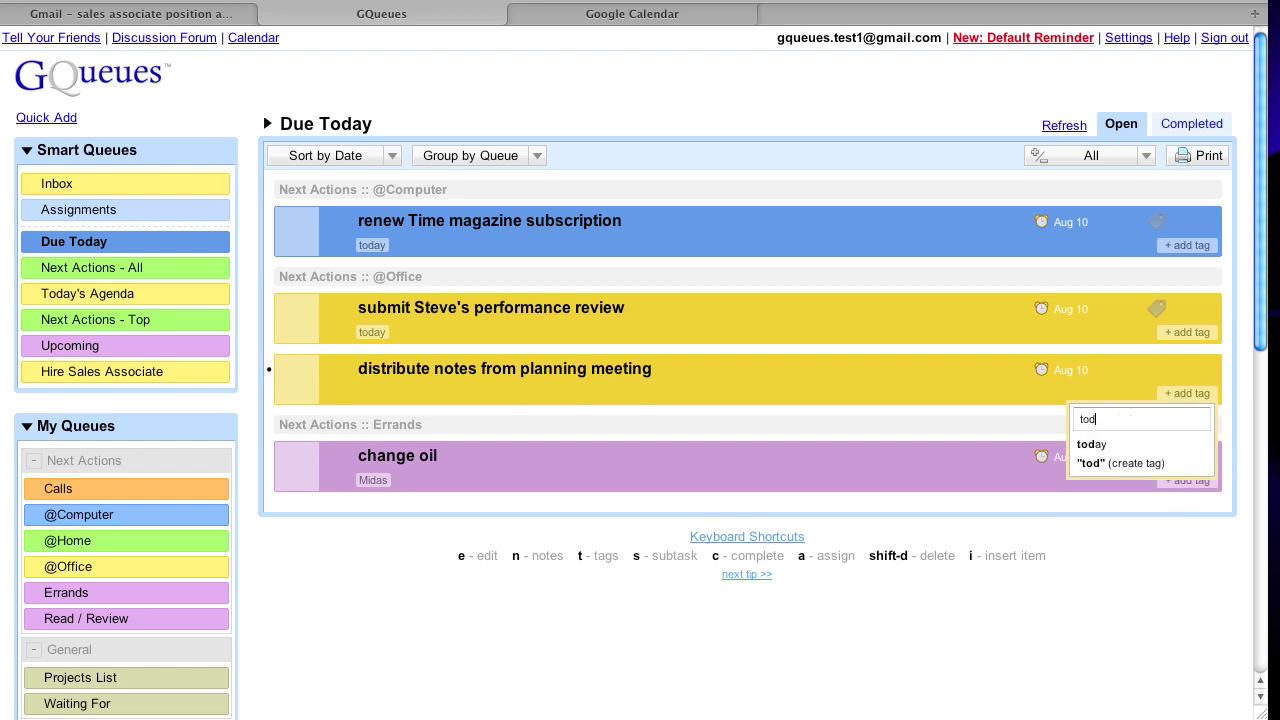
key("Down")
key("Return")
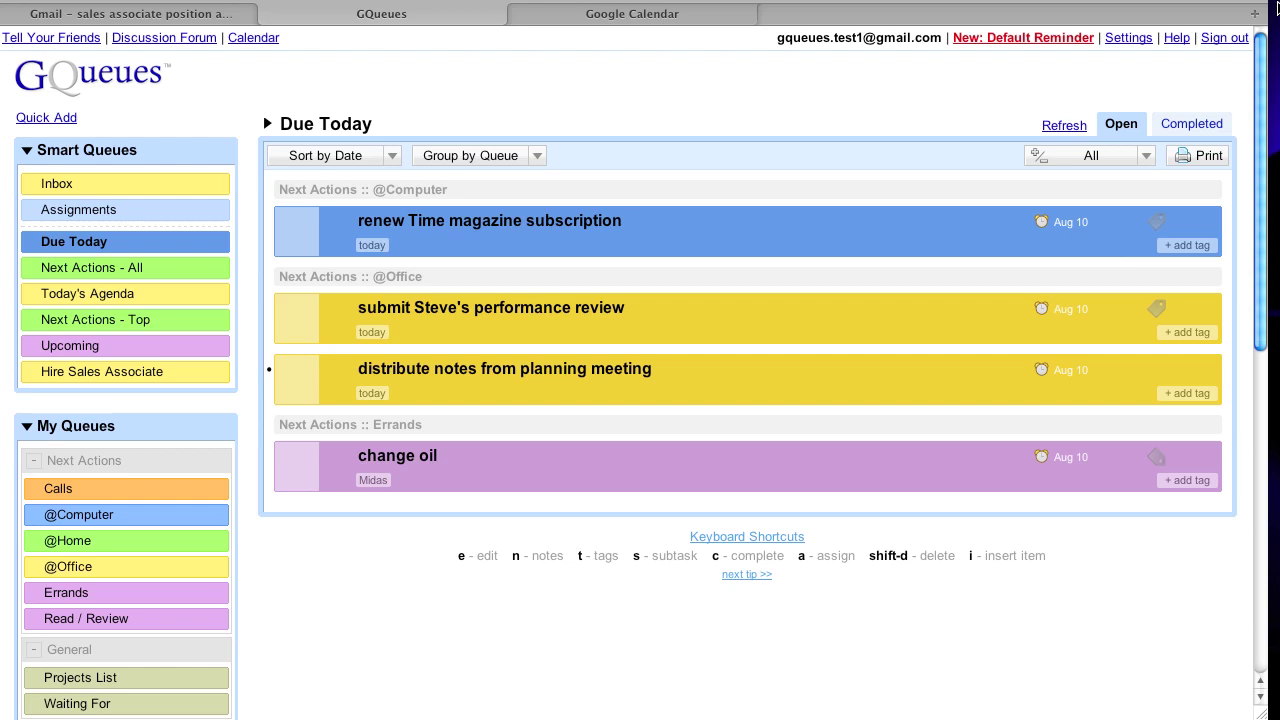
Switch to Google Calendar to check the August 10 entries, and return to GQueues
left_click(640, 16)
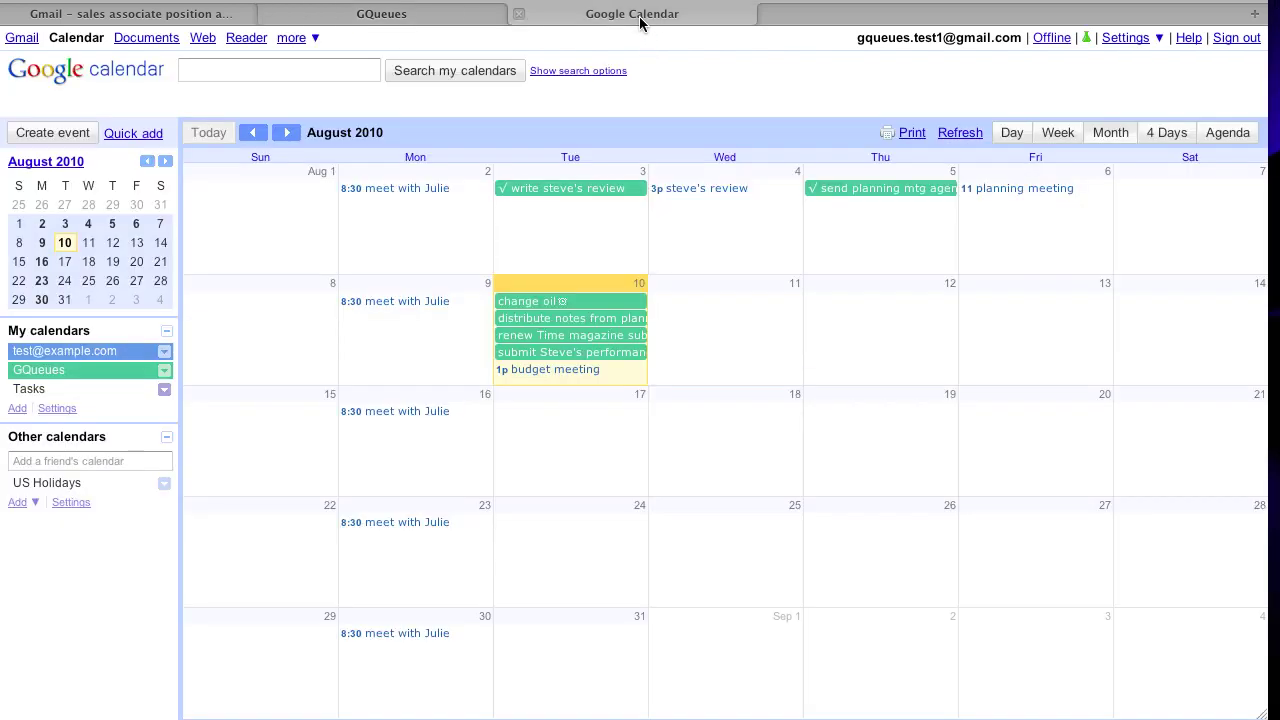
left_click(413, 16)
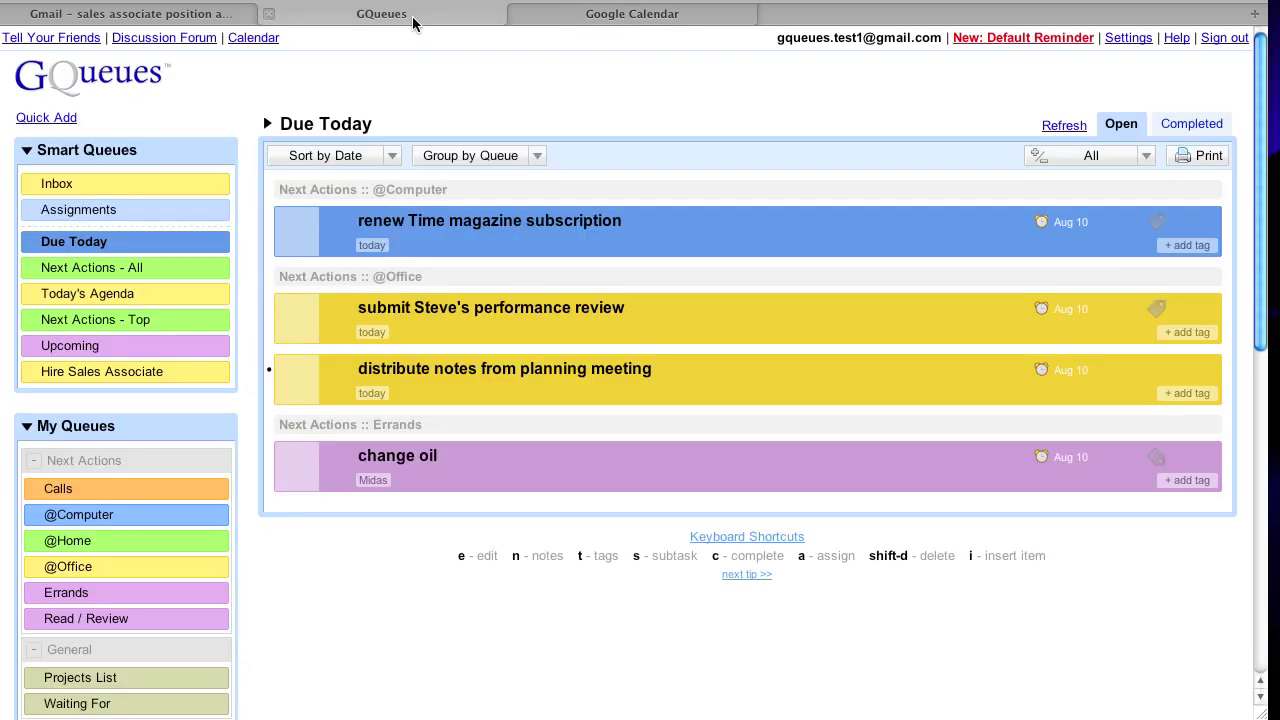
In the Next Actions - All smart queue, add the tag "today" to "research family phone plans" and "clean gutters"
left_click(132, 276)
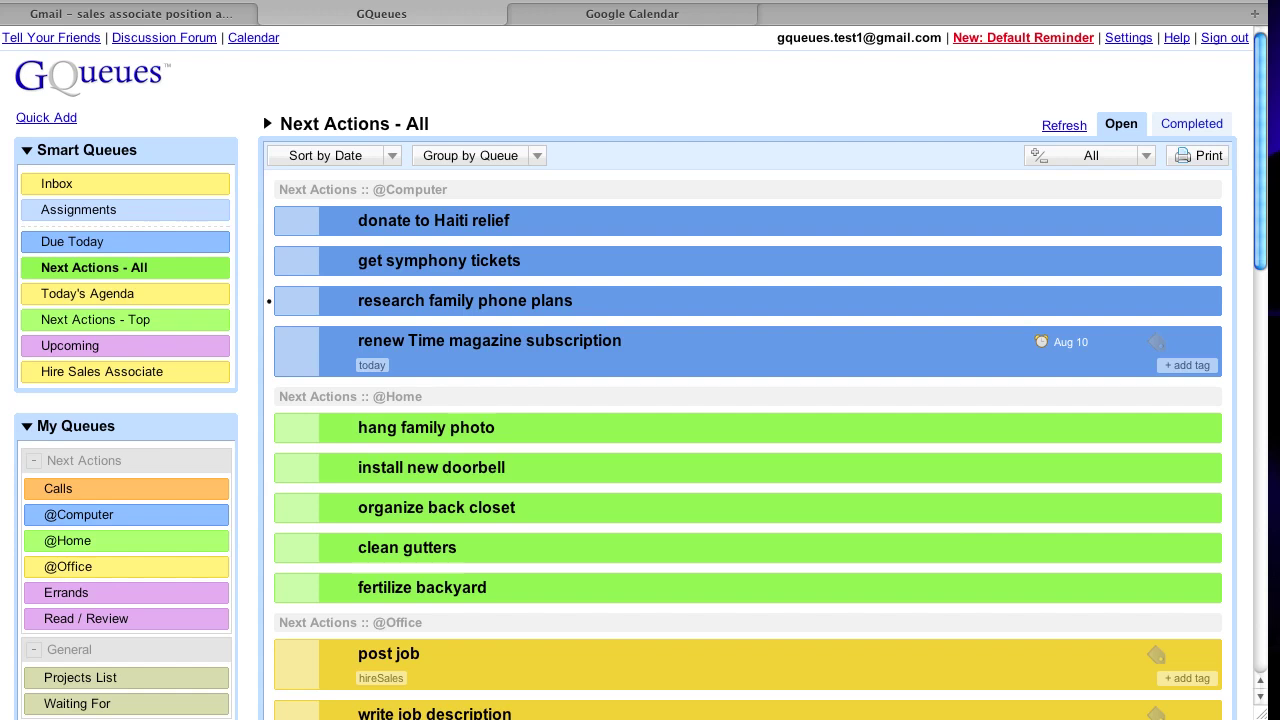
type("ttod")
key("Return")
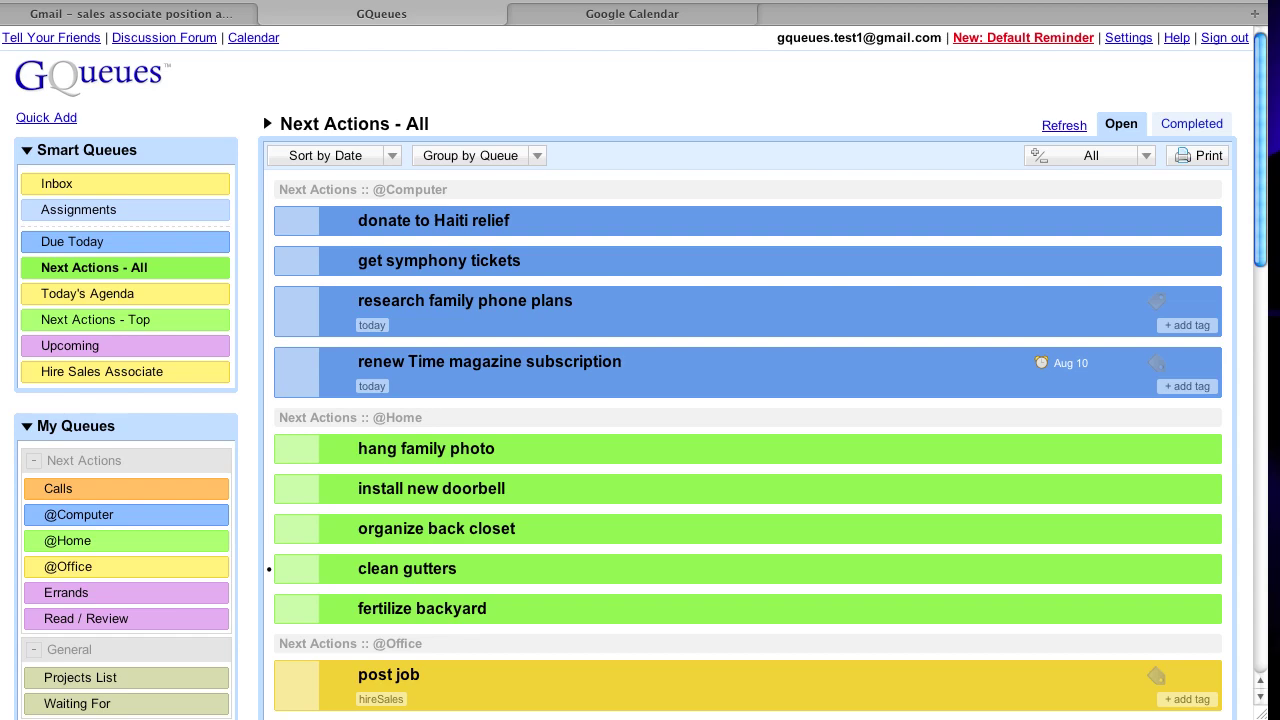
type("ttod")
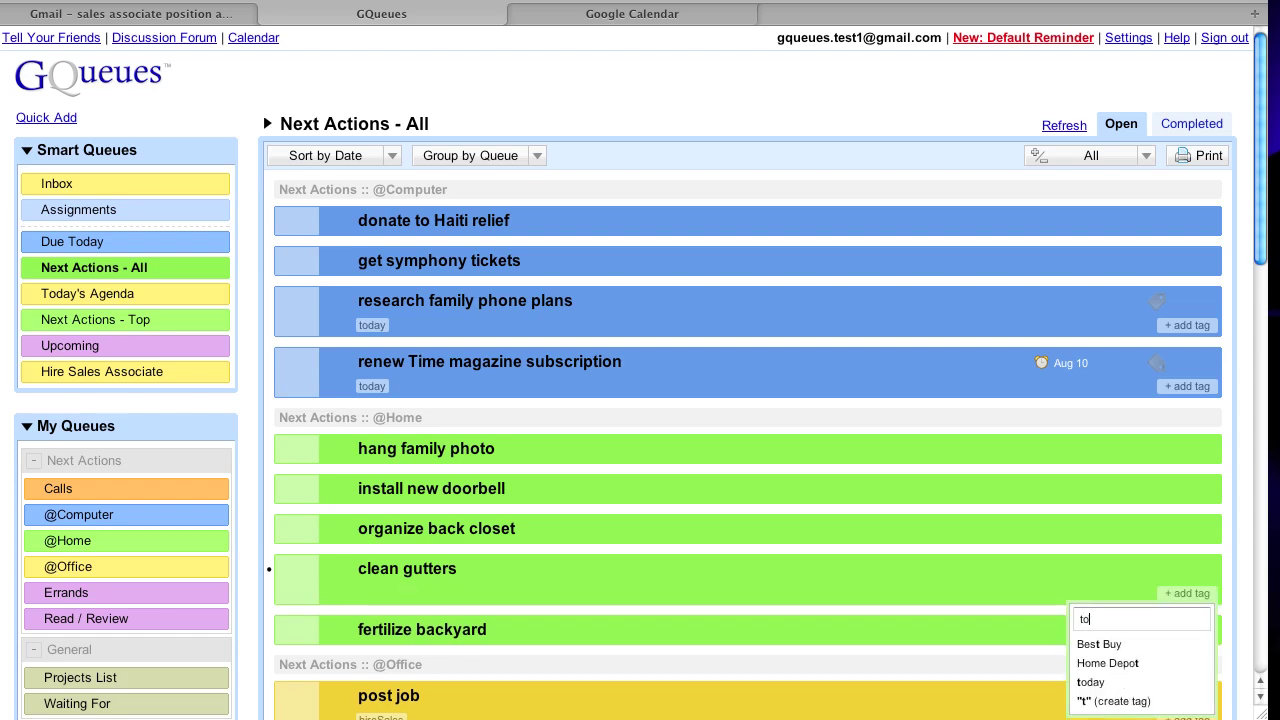
key("Return")
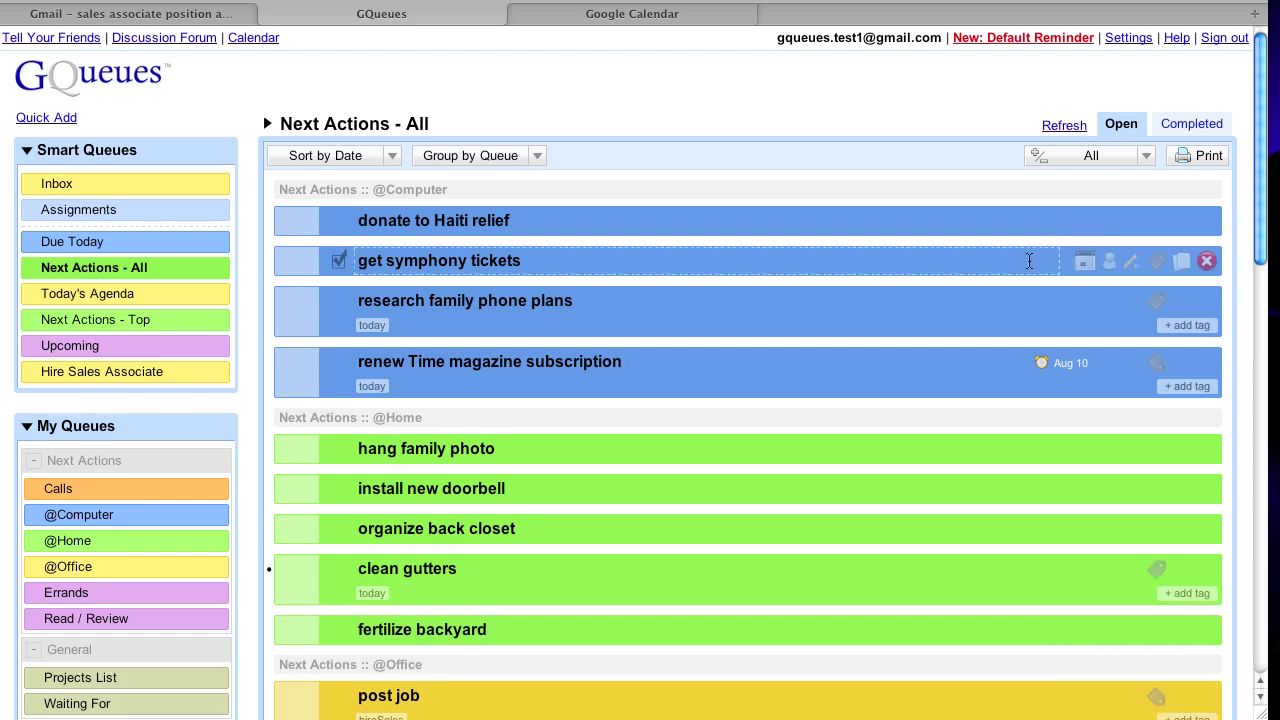
Add the tag "today" to "write job description" and to "call parents - when do they want to visit this Fall?"
scroll(1040, 250, "down", 10)
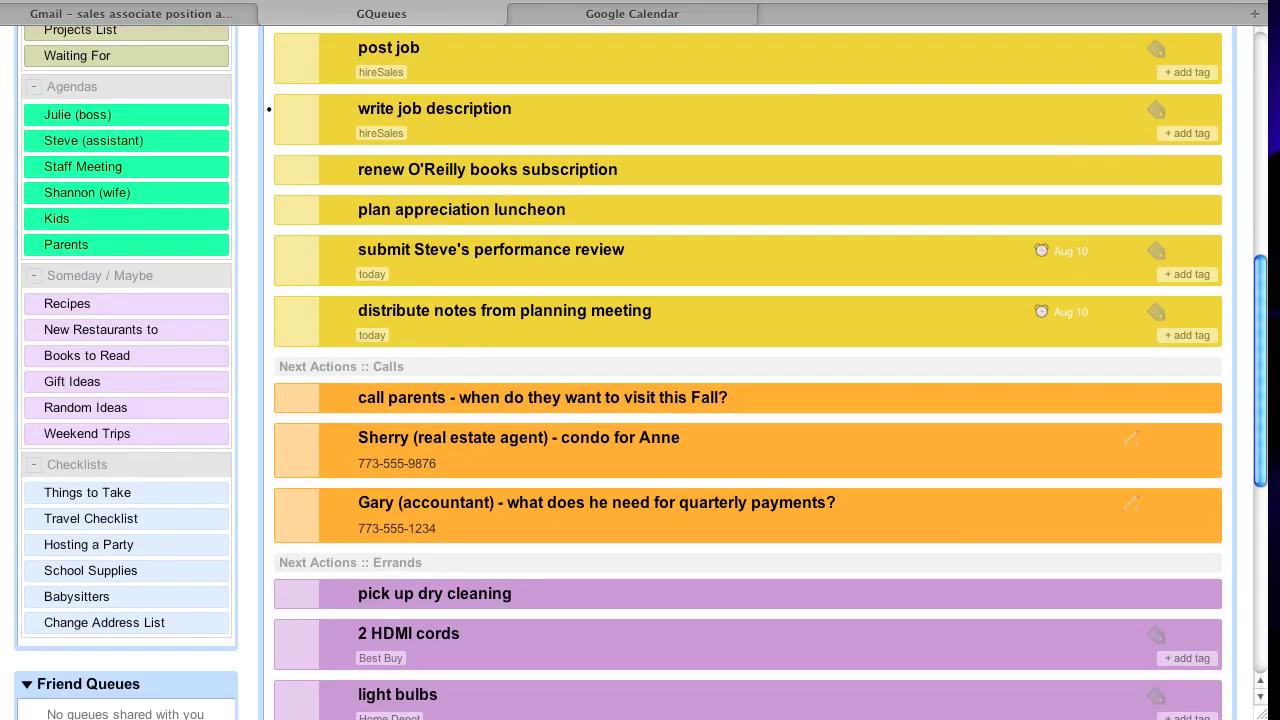
type("t")
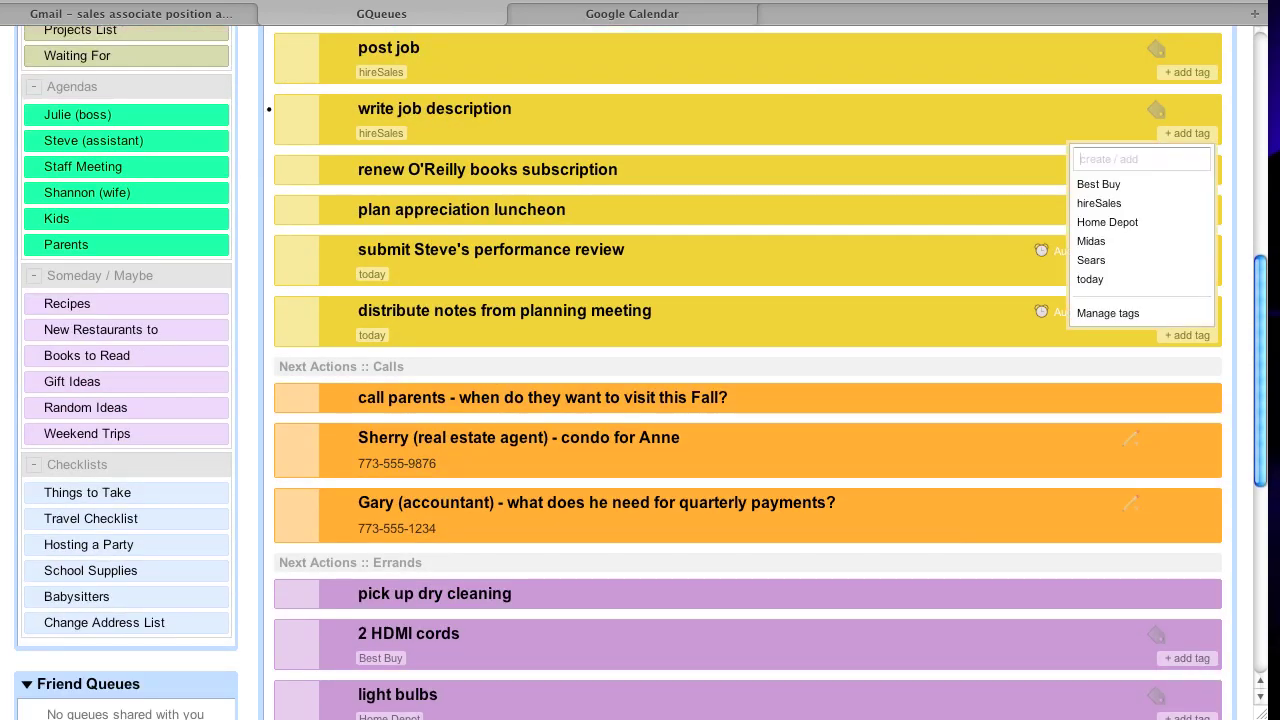
type("tod")
key("Return")
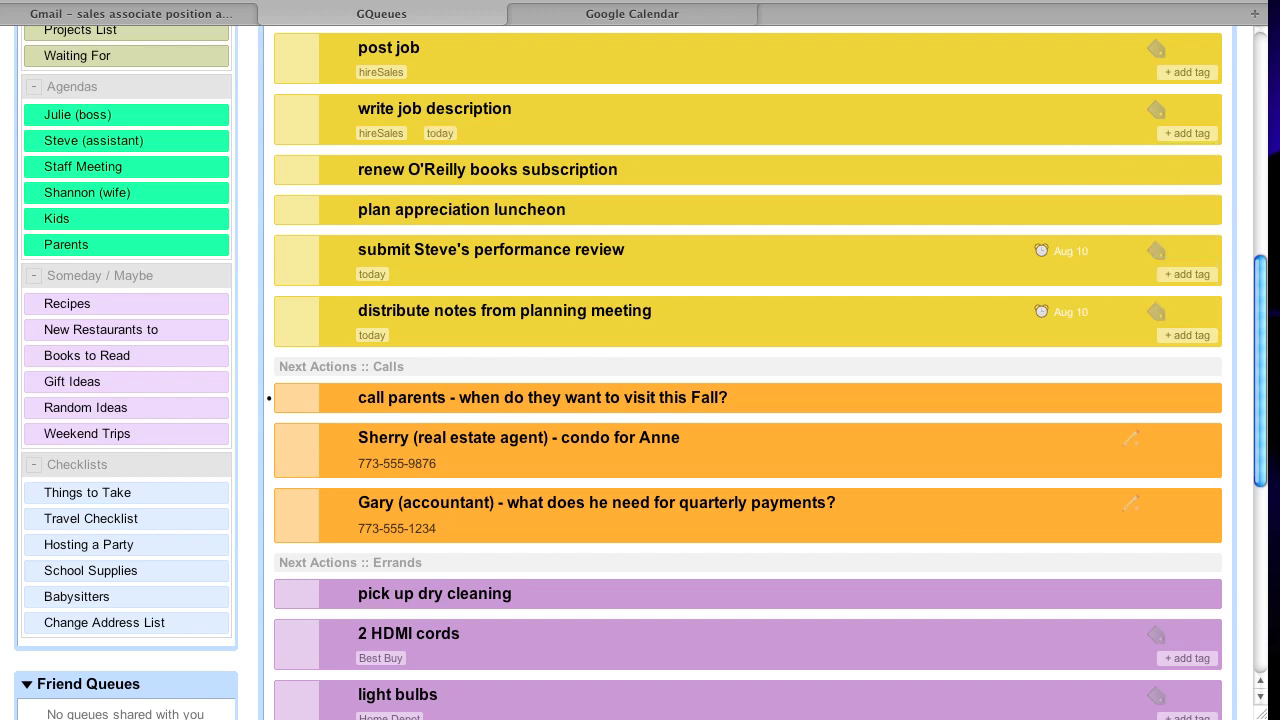
type("ttod")
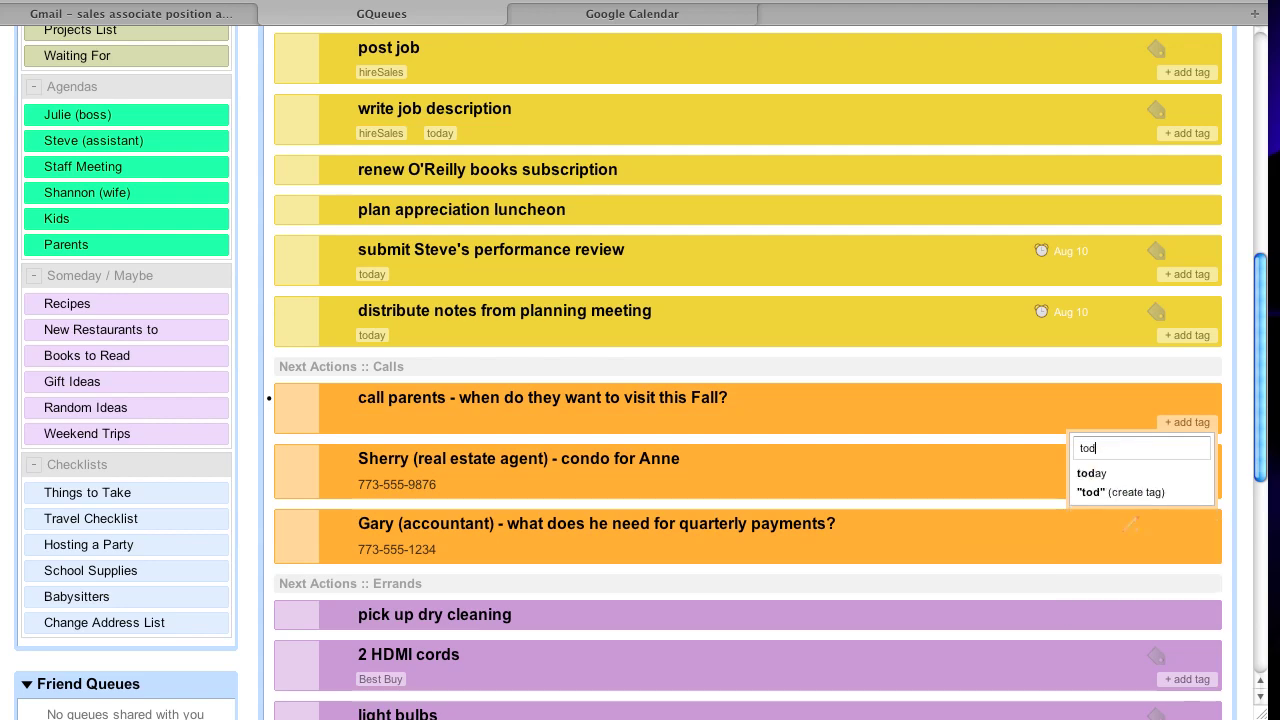
key("Return")
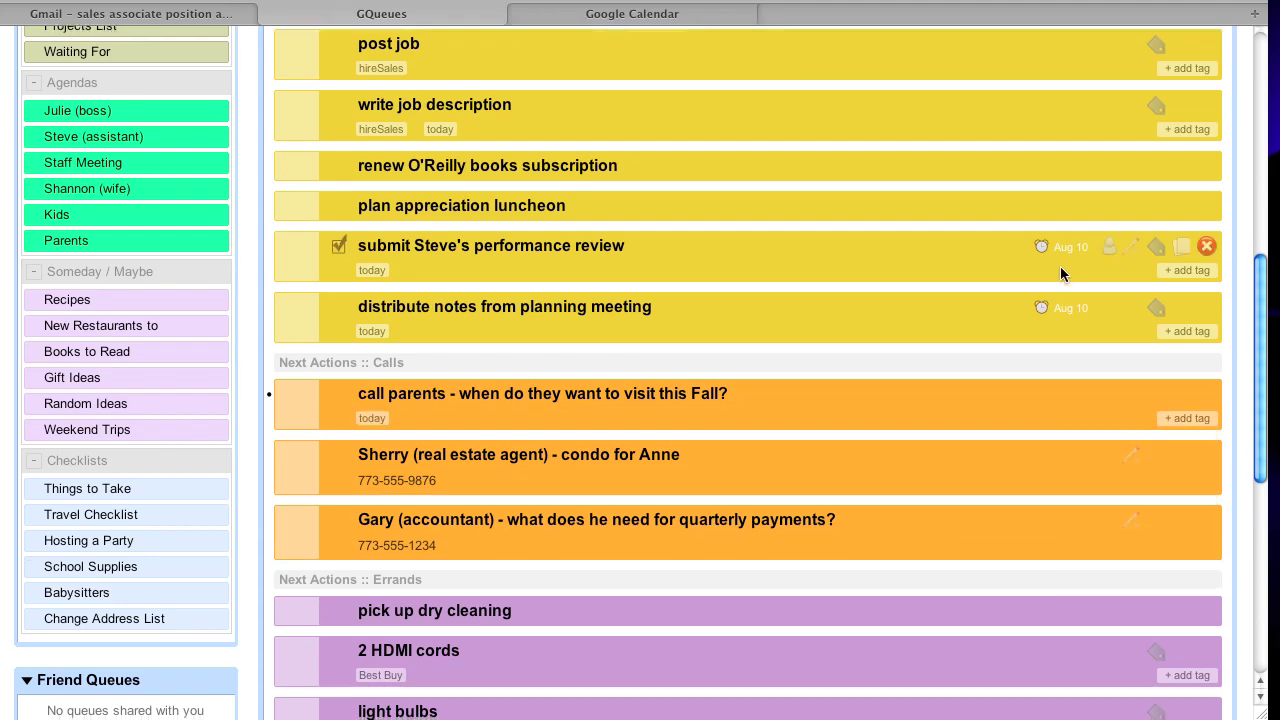
Add the tag "today" to "pick up dry cleaning" in the Errands group
scroll(1062, 262, "down", 5)
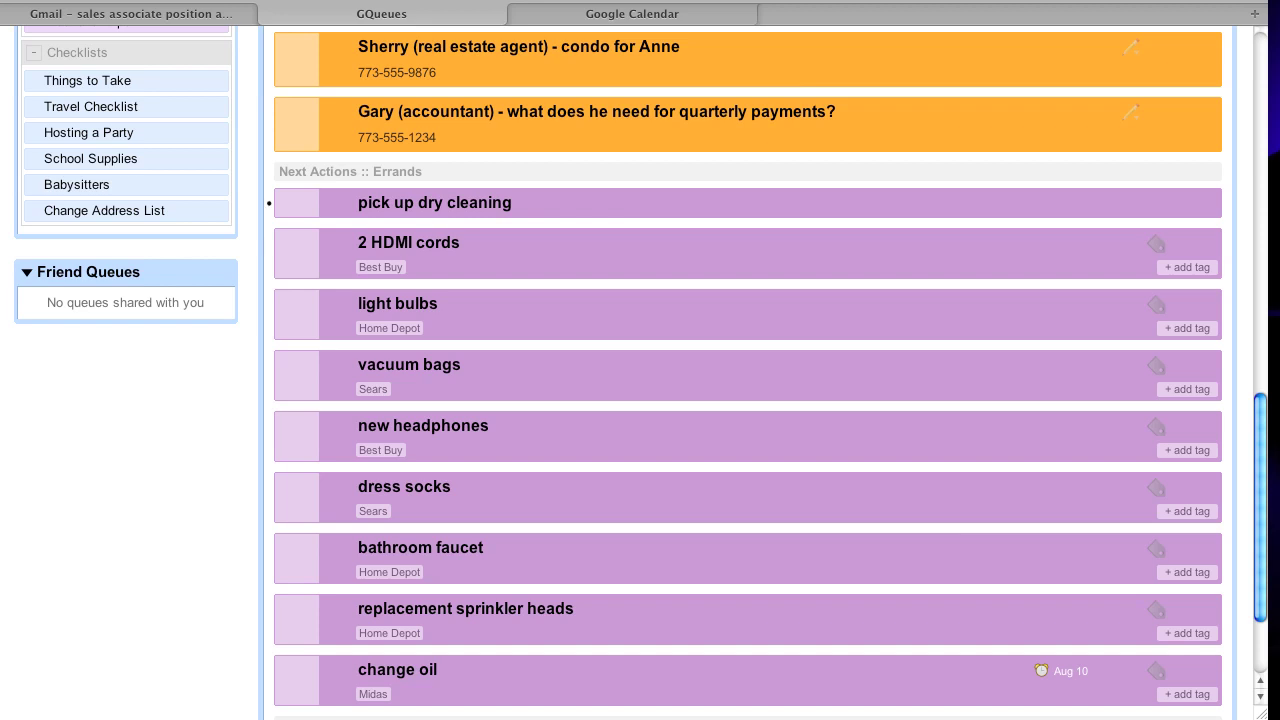
type("ttod")
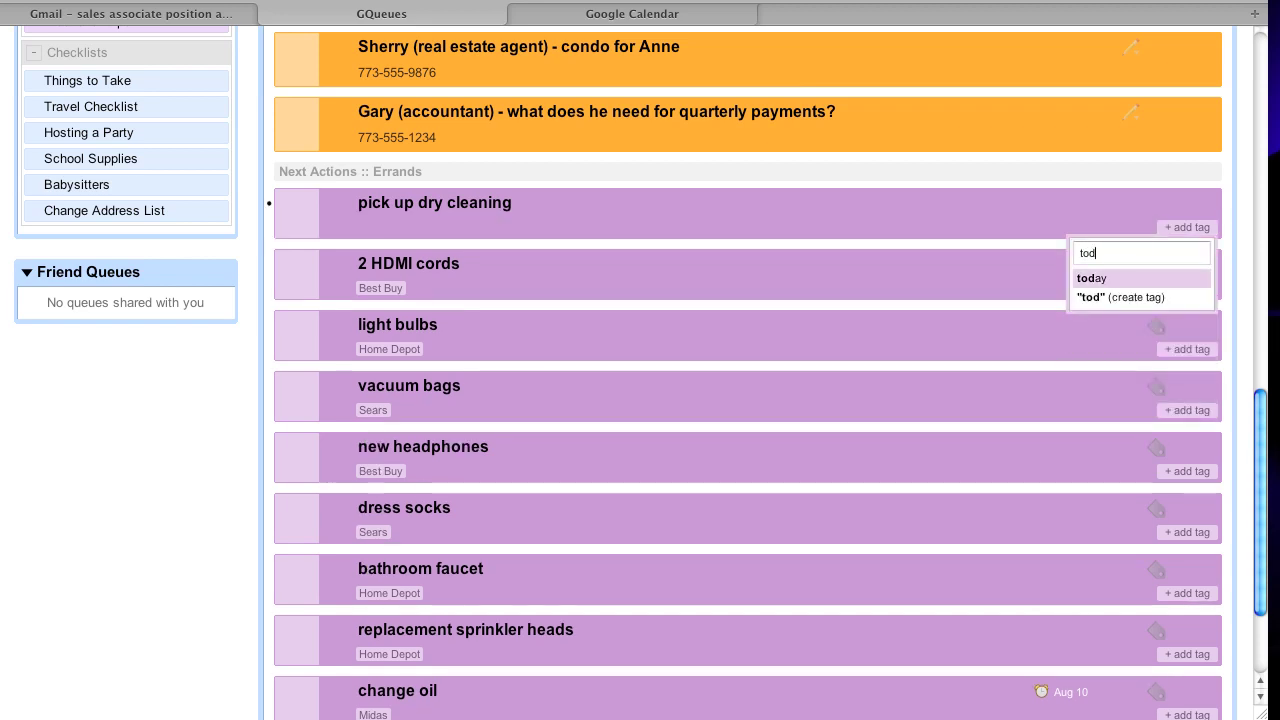
key("Return")
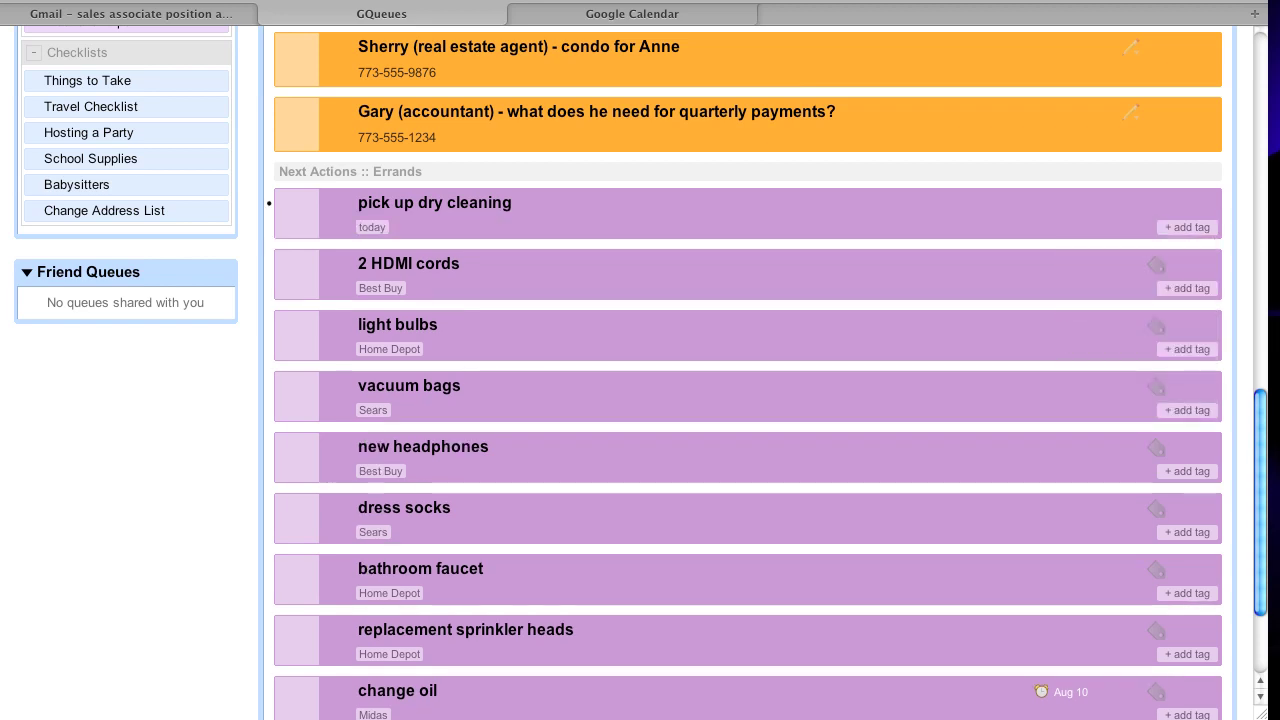
Look through the remaining Errands and Read / Review items, and go back over the whole Next Actions - All list
left_click(640, 335)
key("j")
key("j")
key("j")
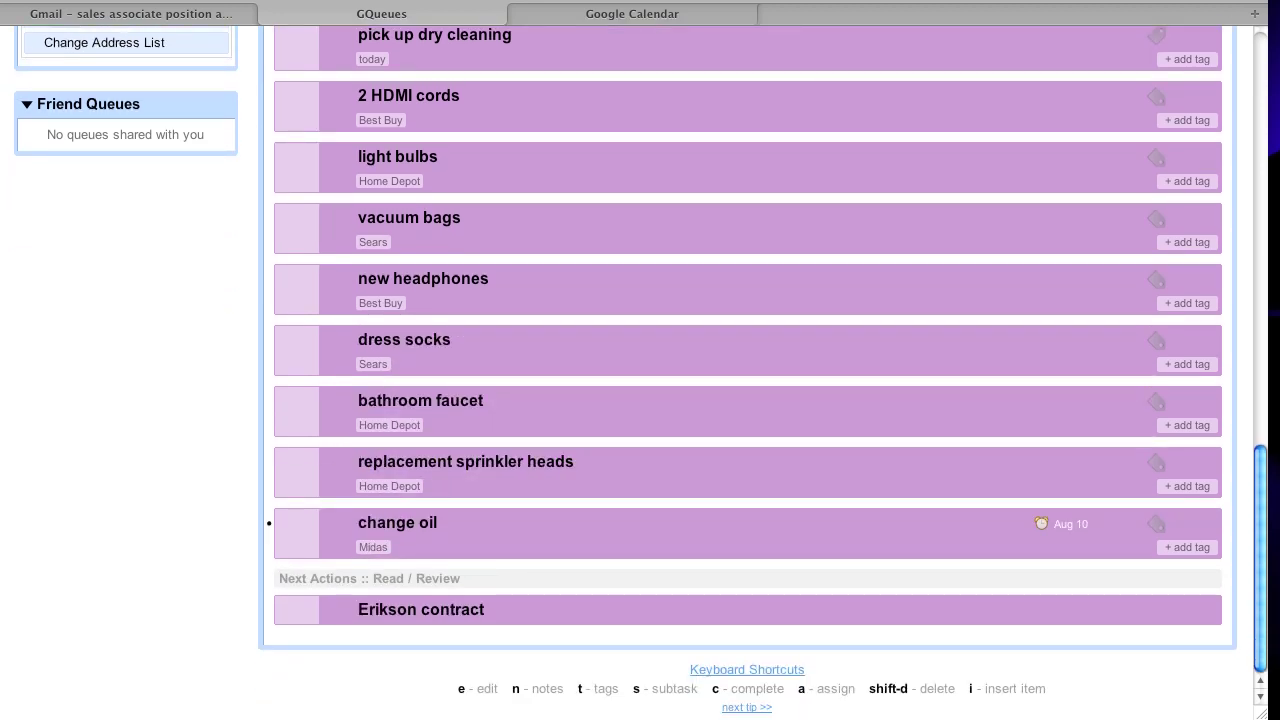
scroll(748, 372, "up", 10)
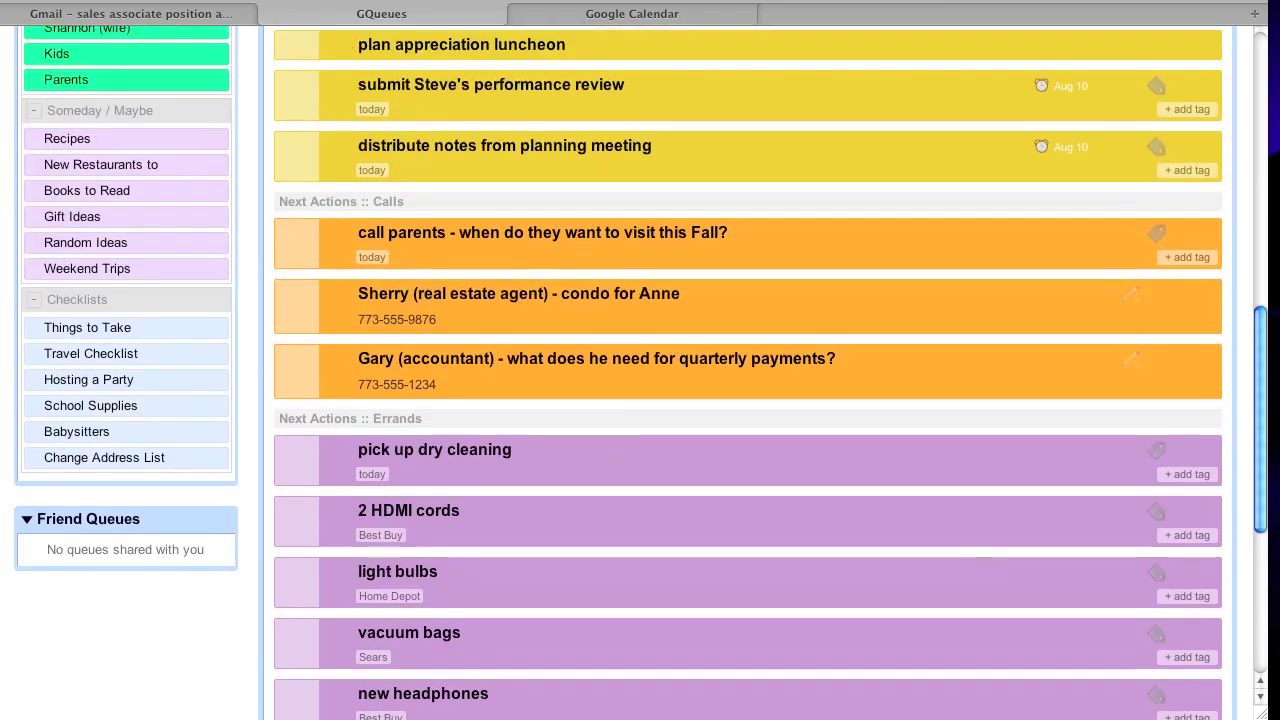
scroll(748, 372, "up", 5)
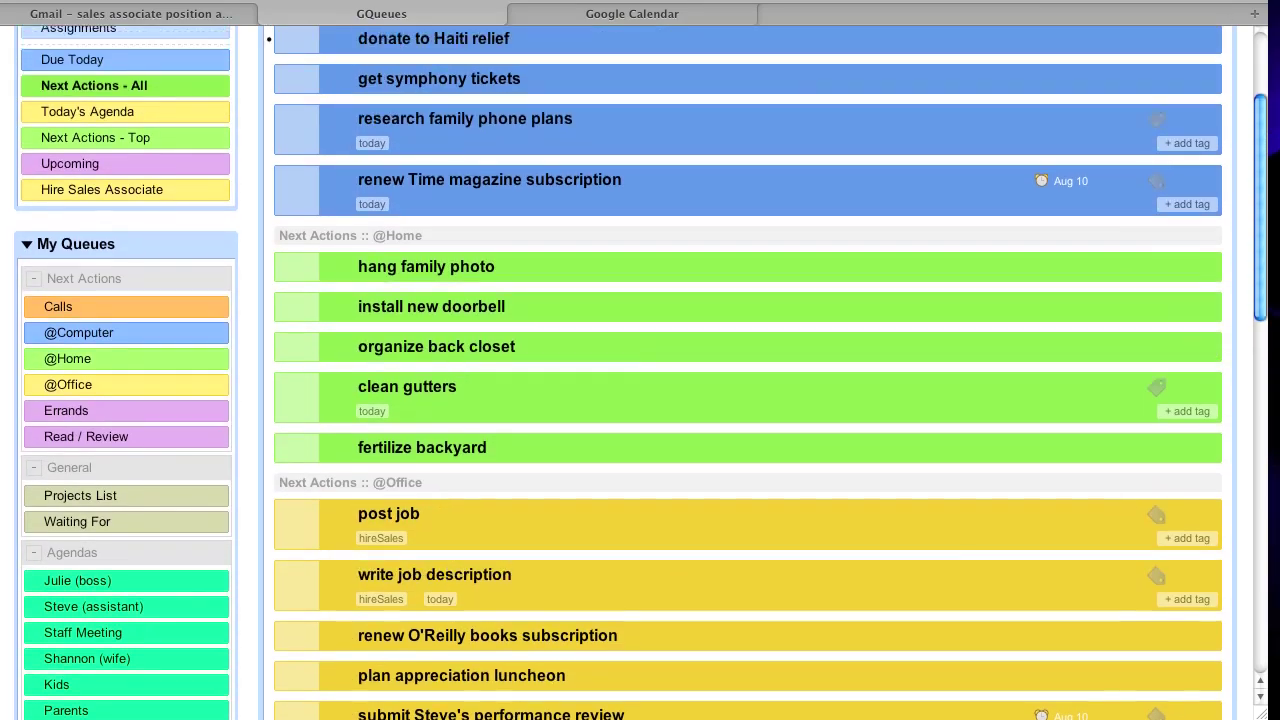
scroll(748, 372, "up", 2)
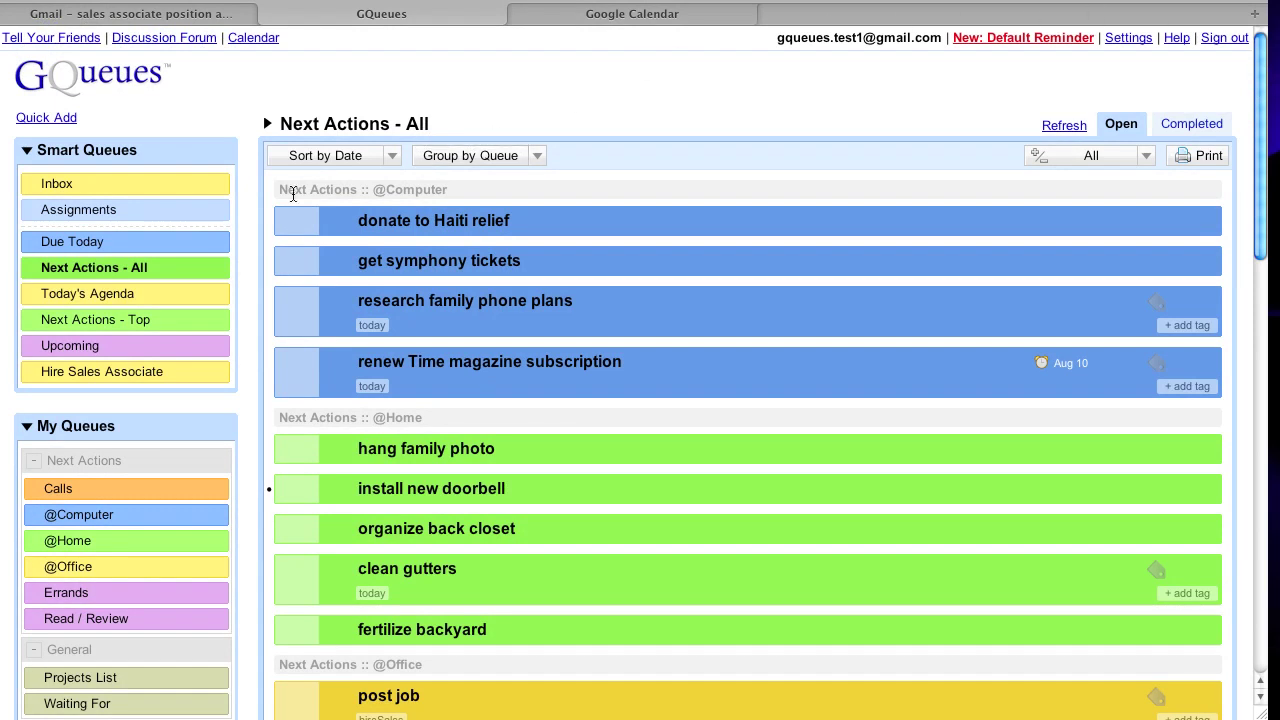
Display the Today's Agenda smart queue and review all tasks tagged "today"
left_click(142, 299)
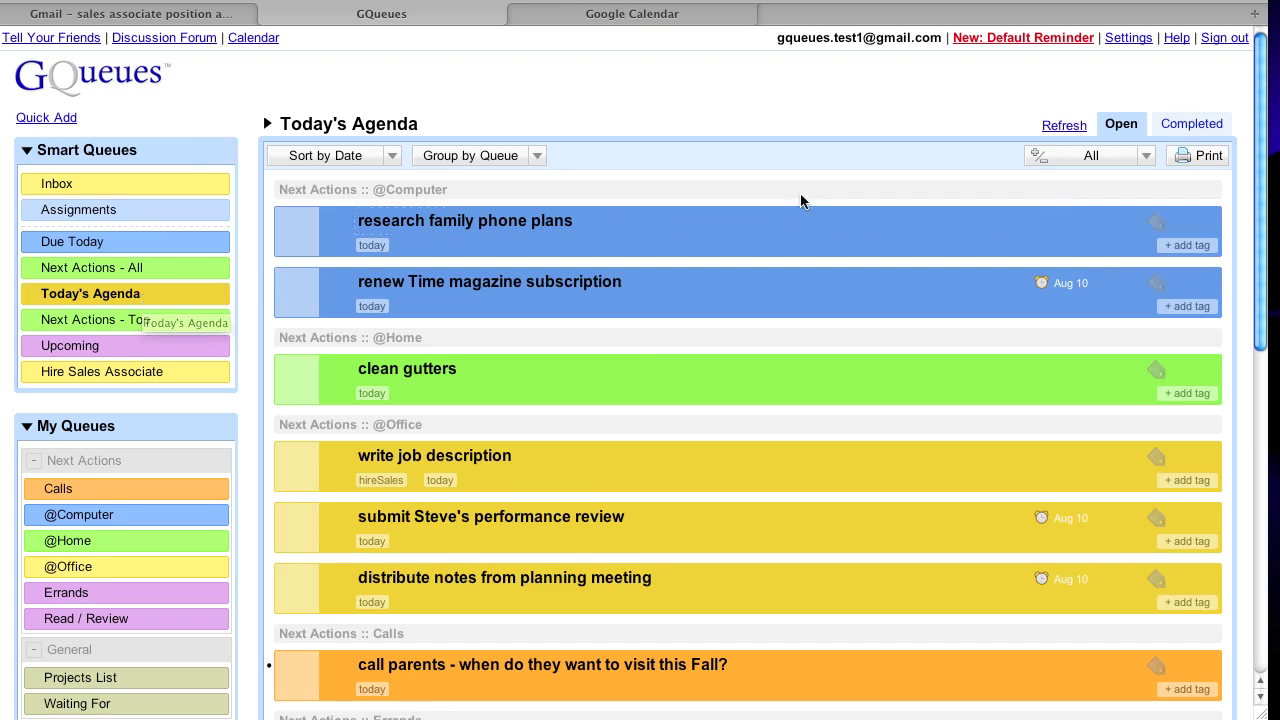
scroll(805, 201, "down", 5)
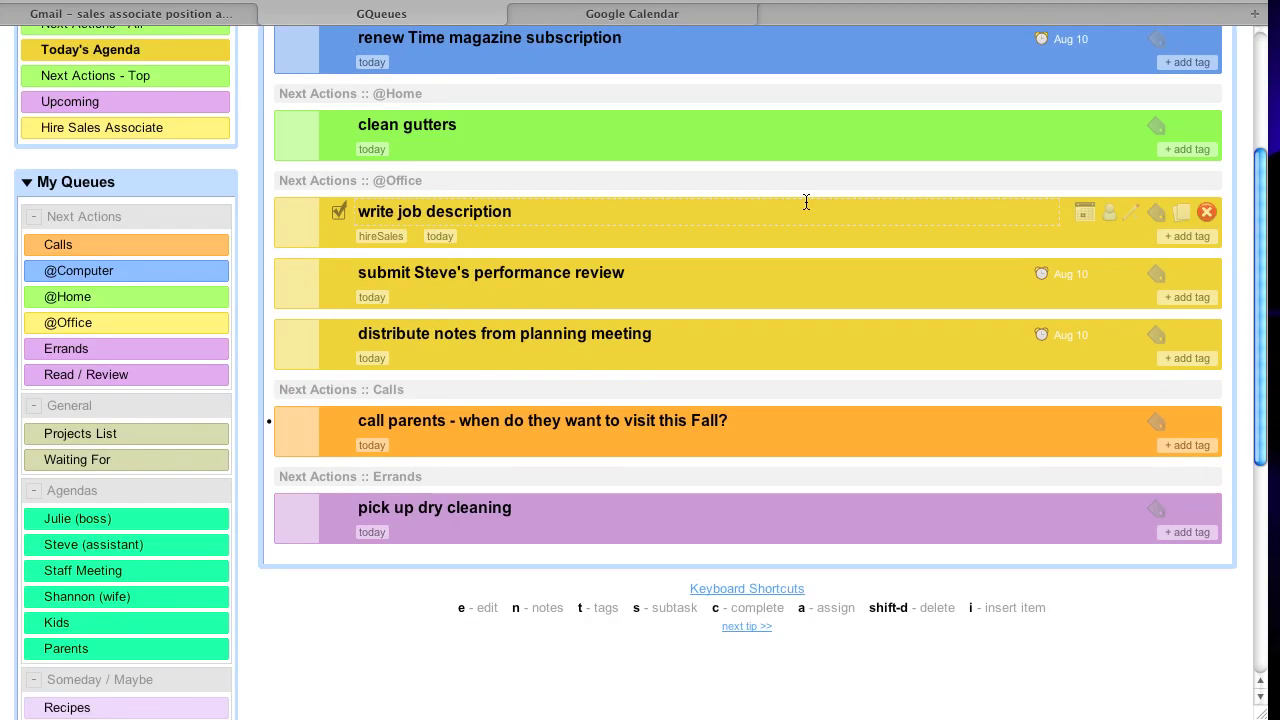
scroll(806, 201, "up", 5)
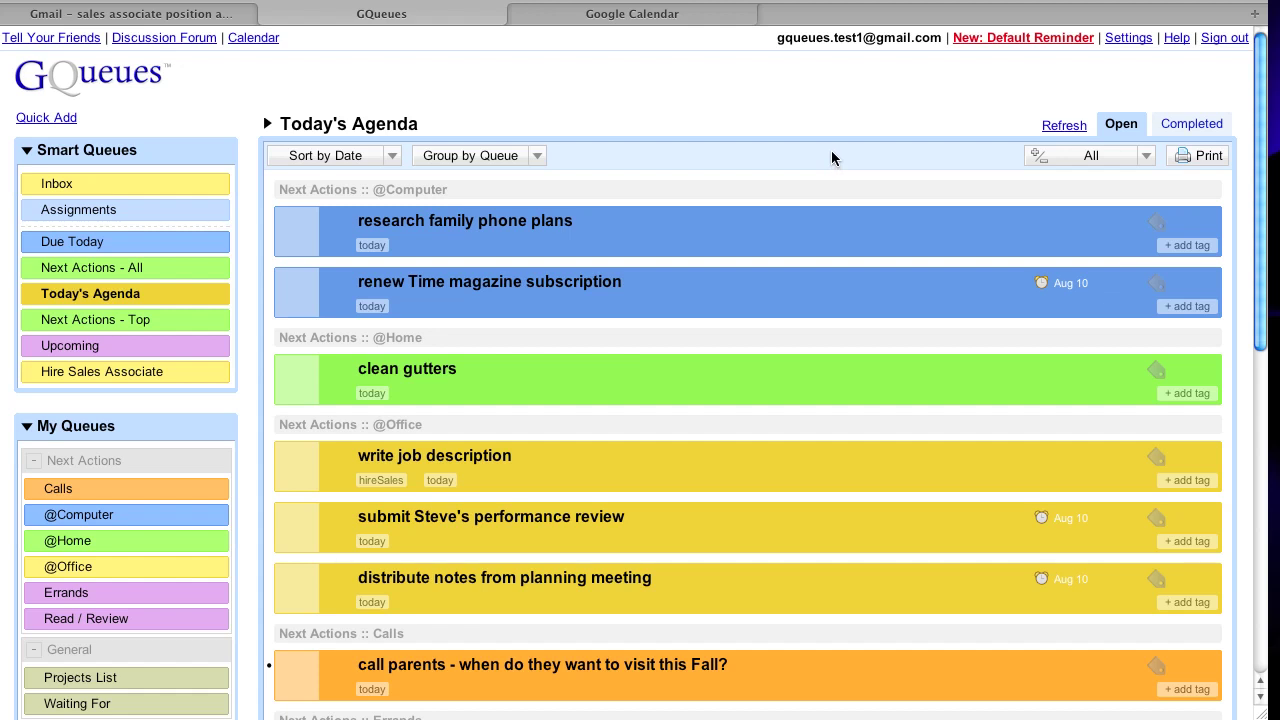
View the Calls queue and the Next Actions - Top smart queue, checking the top item of each context
left_click(170, 497)
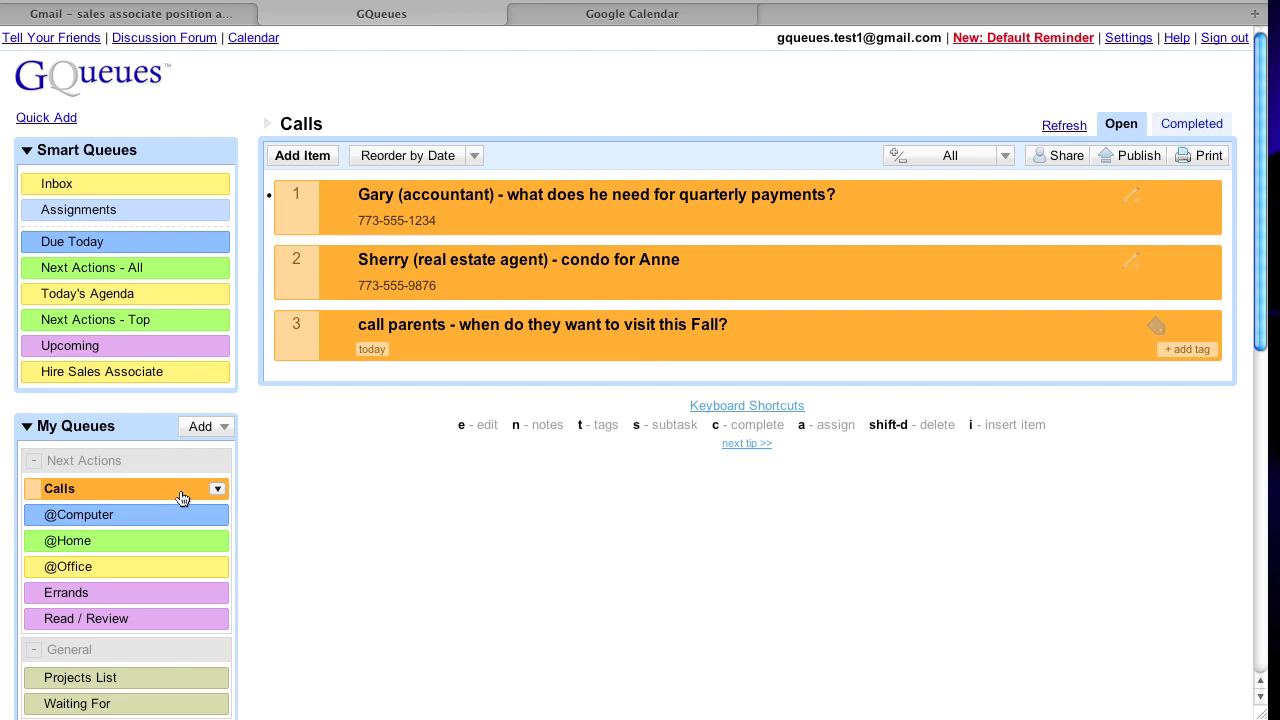
left_click(135, 326)
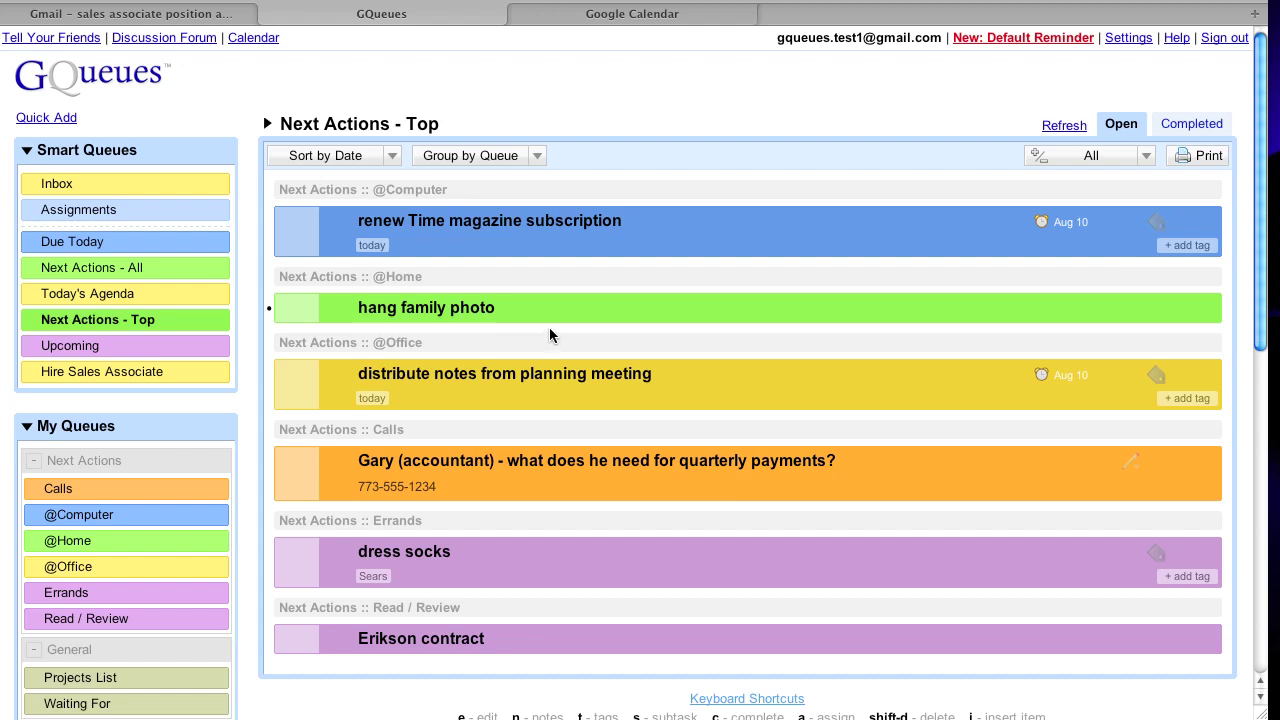
scroll(241, 306, "down", 5)
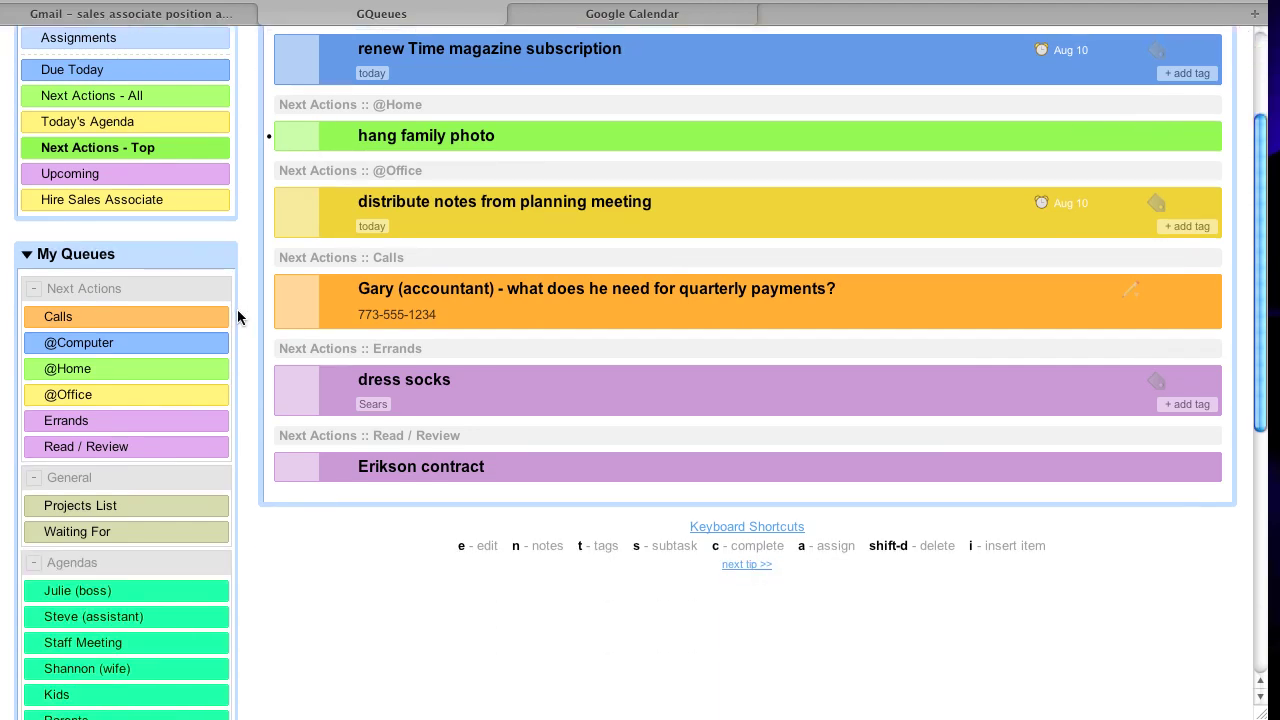
Display the boss's queue in the Agendas category and review its discussion items
left_click(137, 565)
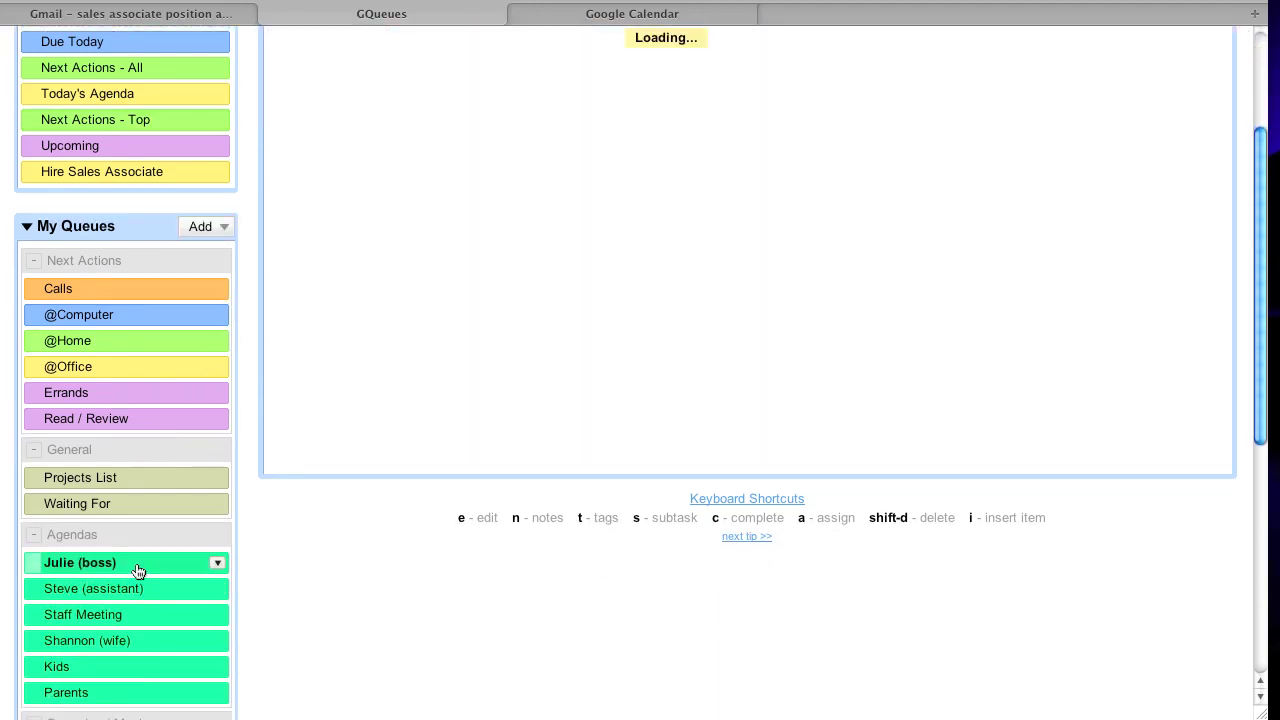
scroll(483, 558, "up", 5)
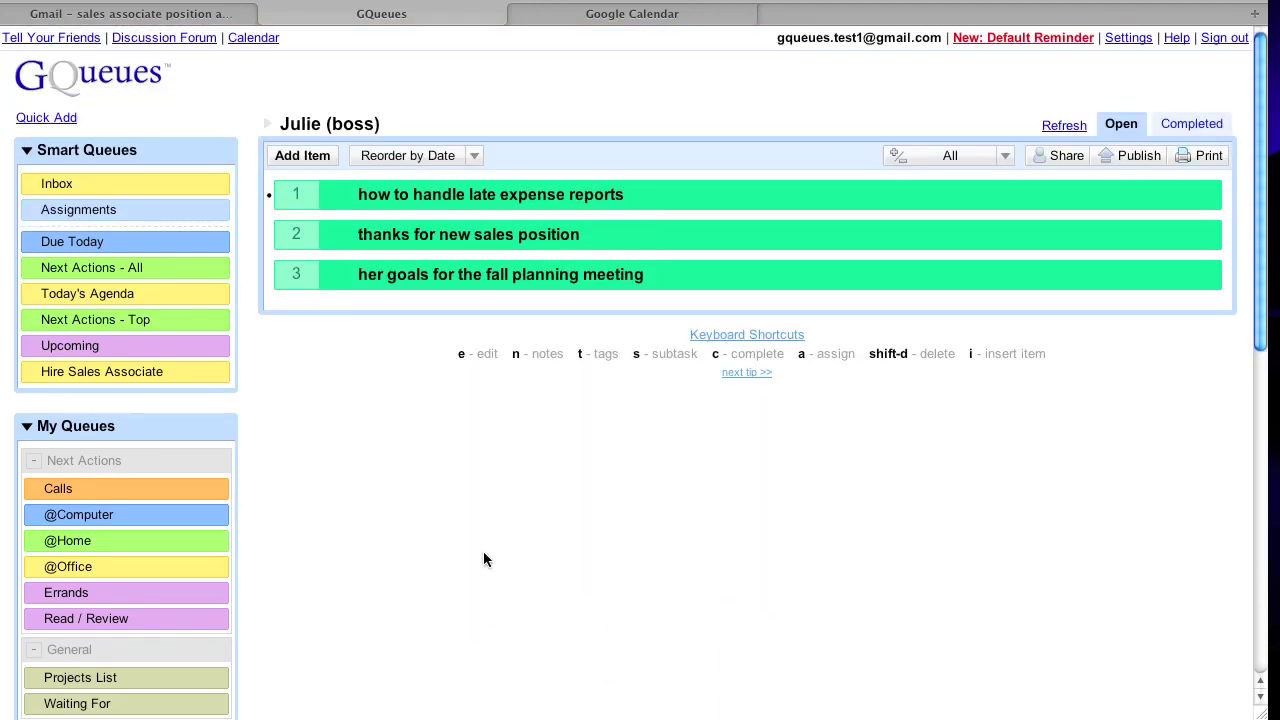